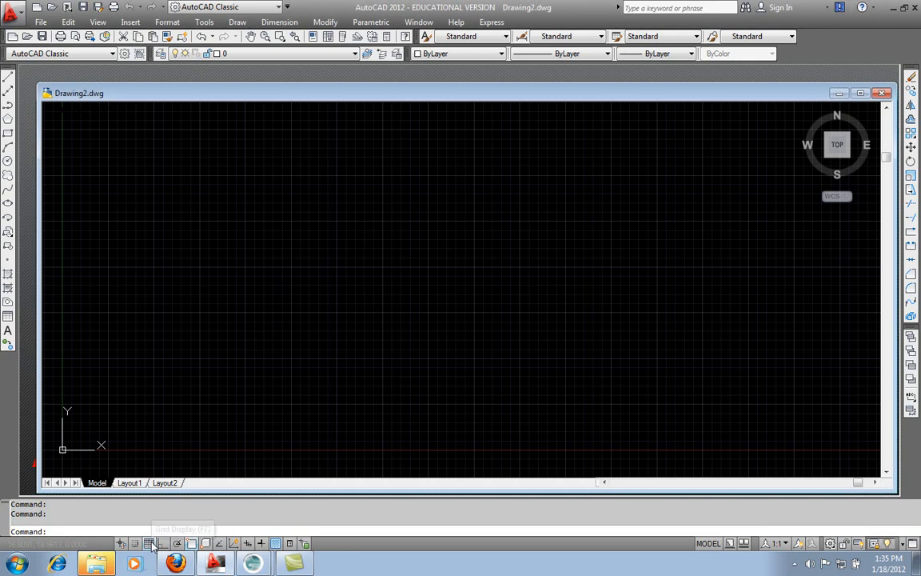
Step: Turn off the grid display and switch the ViewCube off with the NAVVCUBE command
{"action": "left_click", "coordinate": [150, 543]}
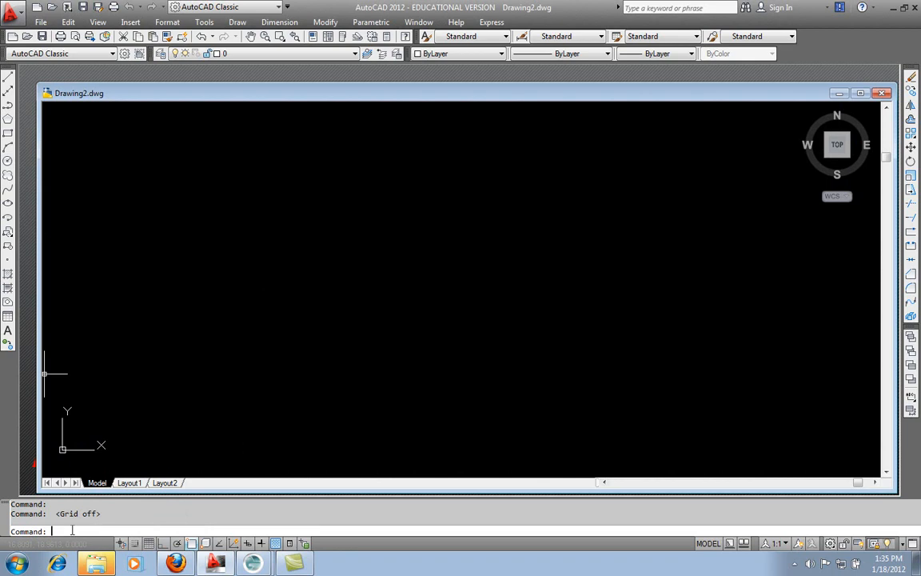
{"action": "type", "text": "NAVVCUBED"}
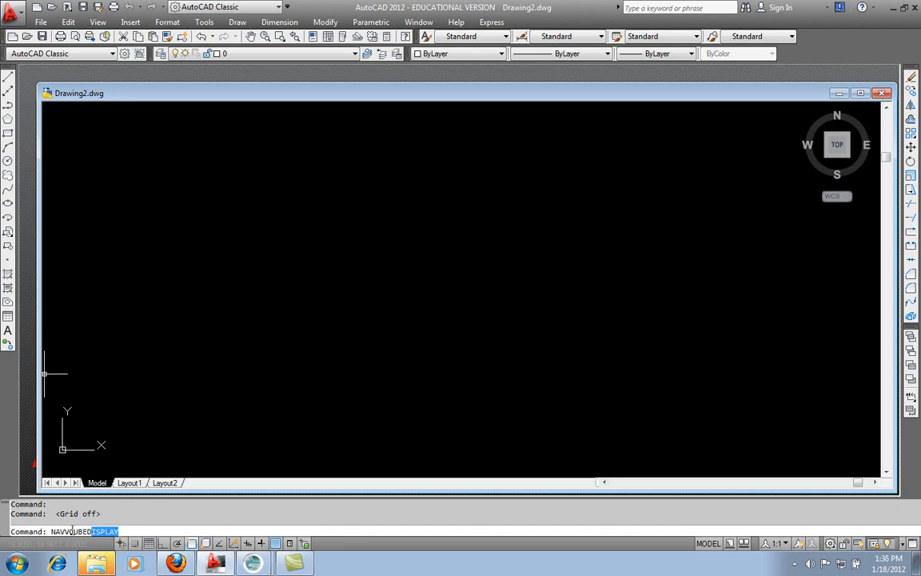
{"action": "key", "text": "BackSpace"}
{"action": "key", "text": "BackSpace"}
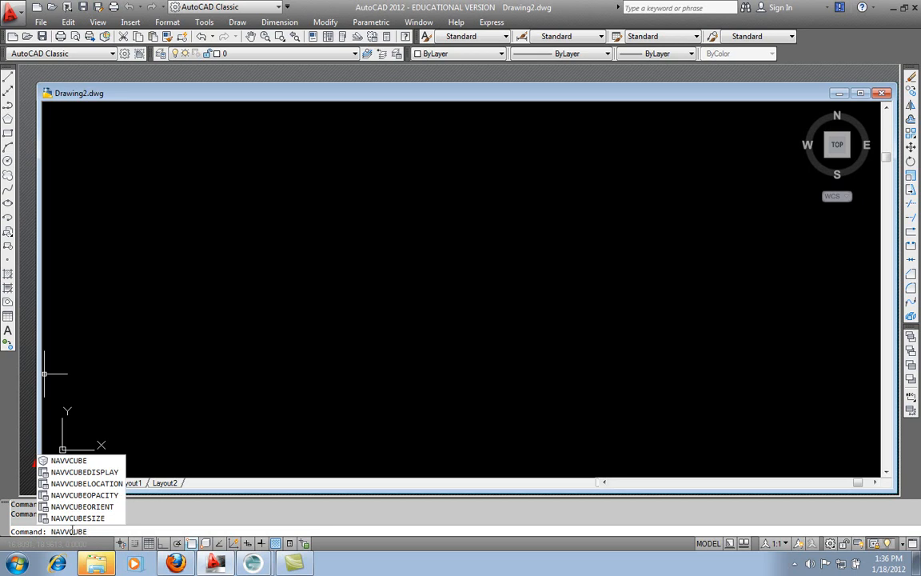
{"action": "left_click", "coordinate": [78, 461]}
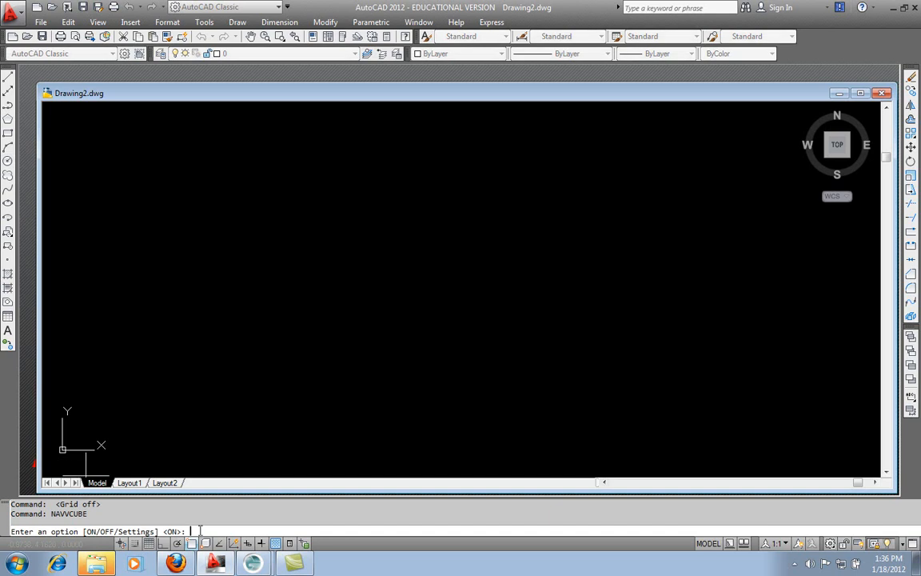
{"action": "type", "text": "off"}
{"action": "key", "text": "Return"}
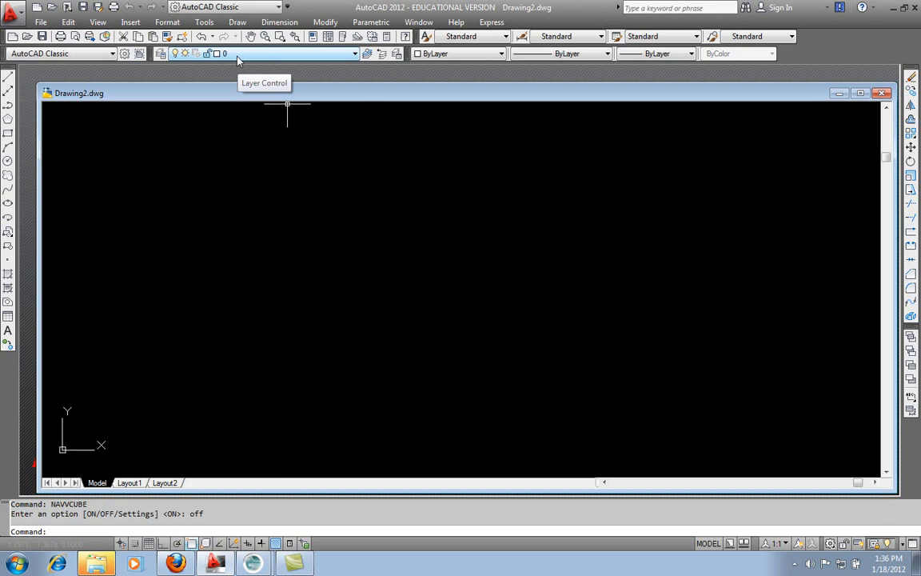
Step: Create a new layer named objects with the color red and the Continuous linetype
{"action": "left_click", "coordinate": [354, 55]}
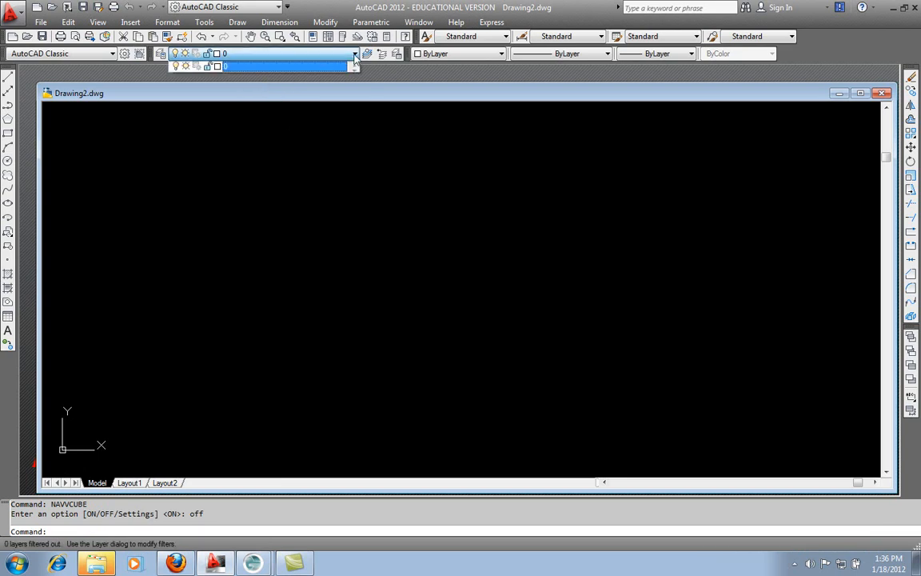
{"action": "left_click", "coordinate": [355, 55]}
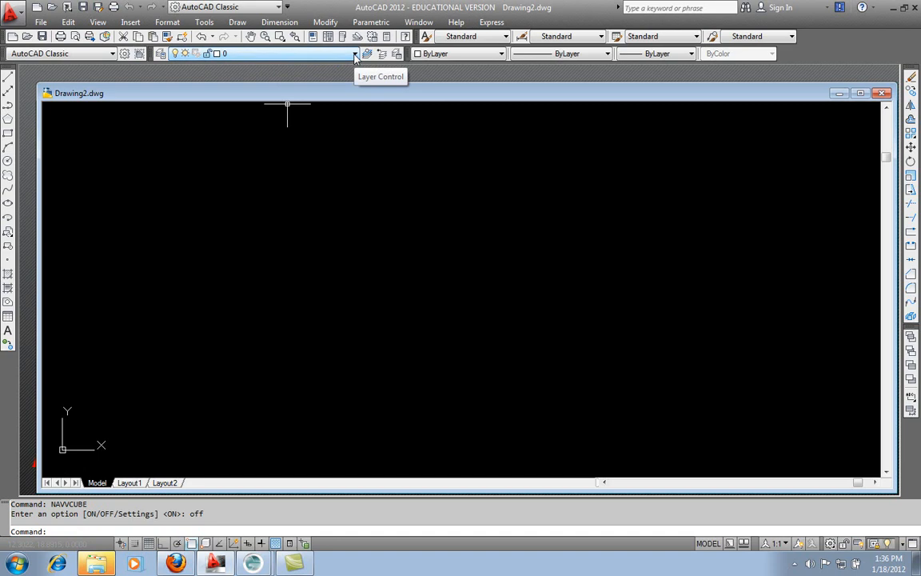
{"action": "left_click", "coordinate": [161, 54]}
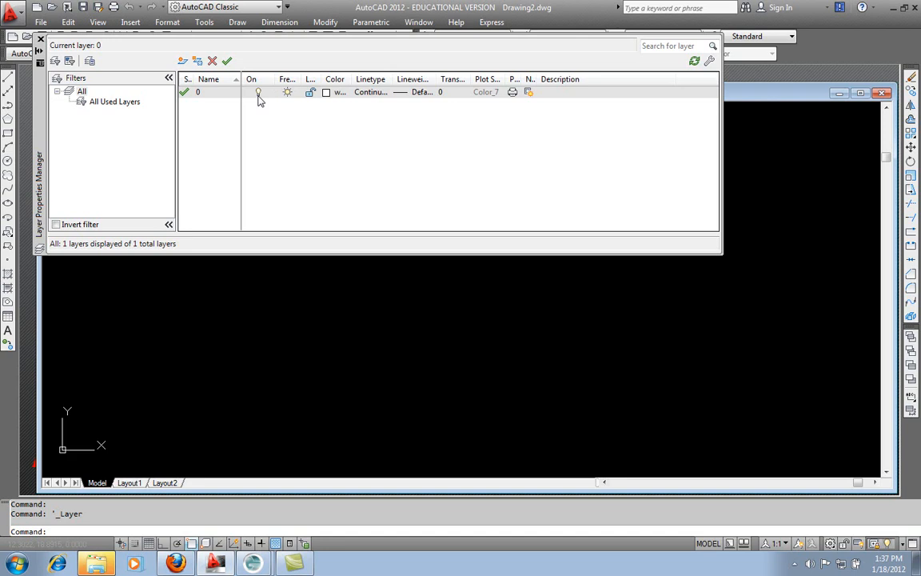
{"action": "left_click", "coordinate": [183, 61]}
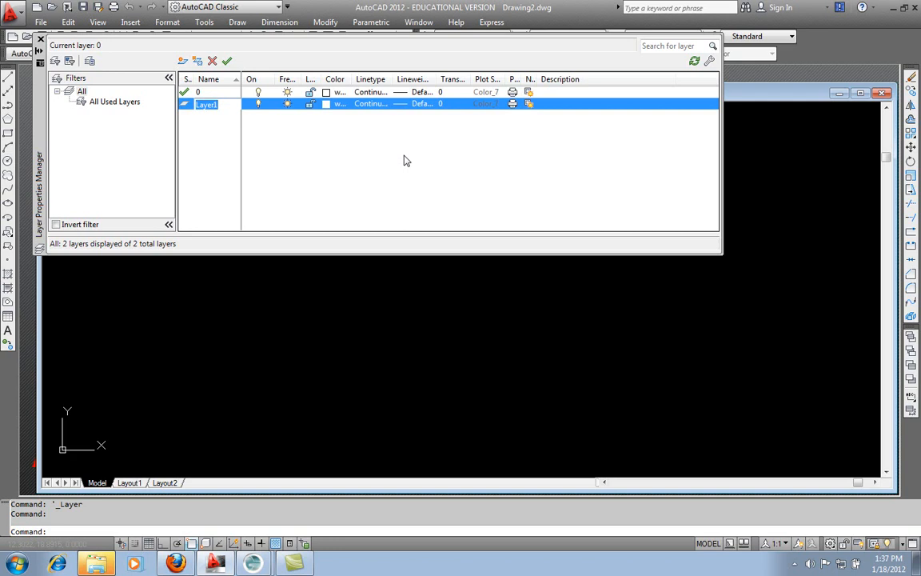
{"action": "type", "text": "objects"}
{"action": "left_click", "coordinate": [337, 108]}
{"action": "left_click", "coordinate": [360, 309]}
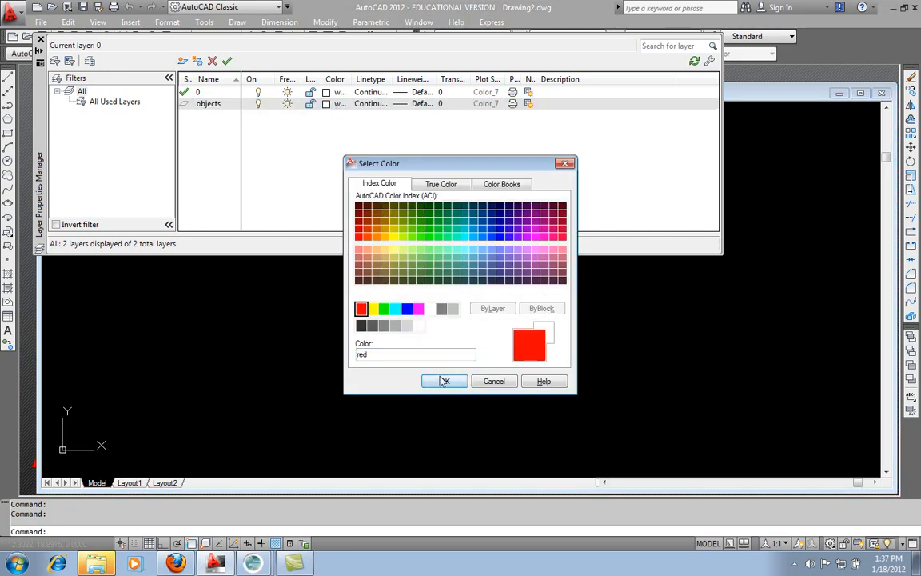
{"action": "left_click", "coordinate": [444, 382]}
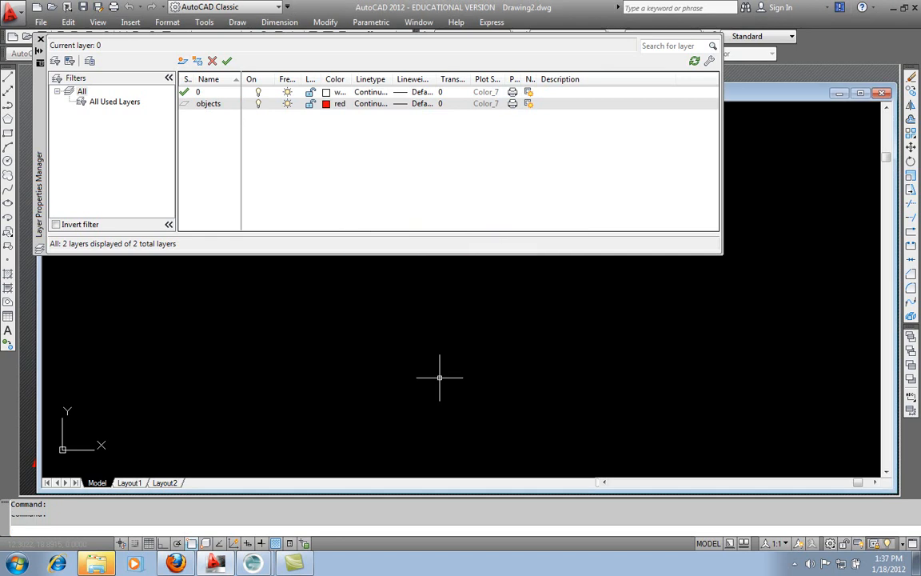
{"action": "left_click", "coordinate": [370, 104]}
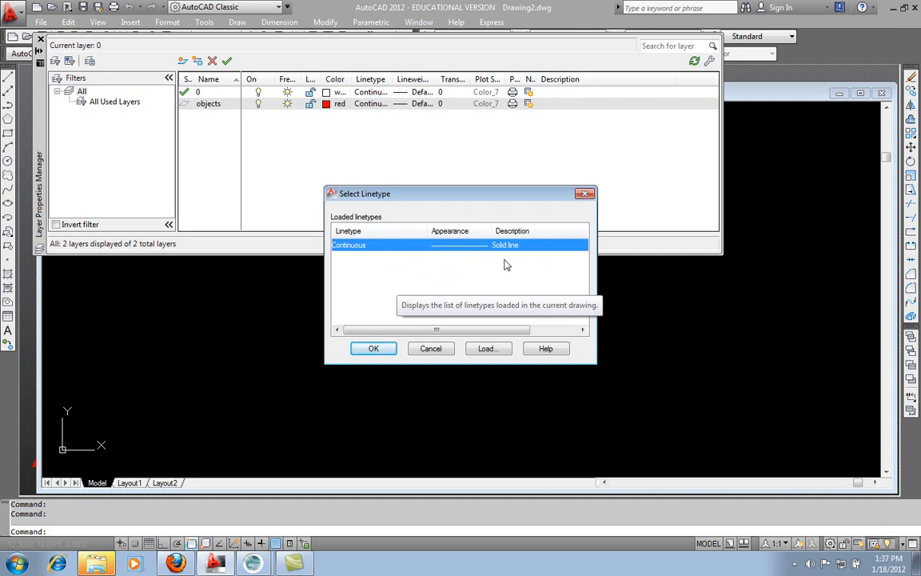
{"action": "left_click", "coordinate": [371, 350]}
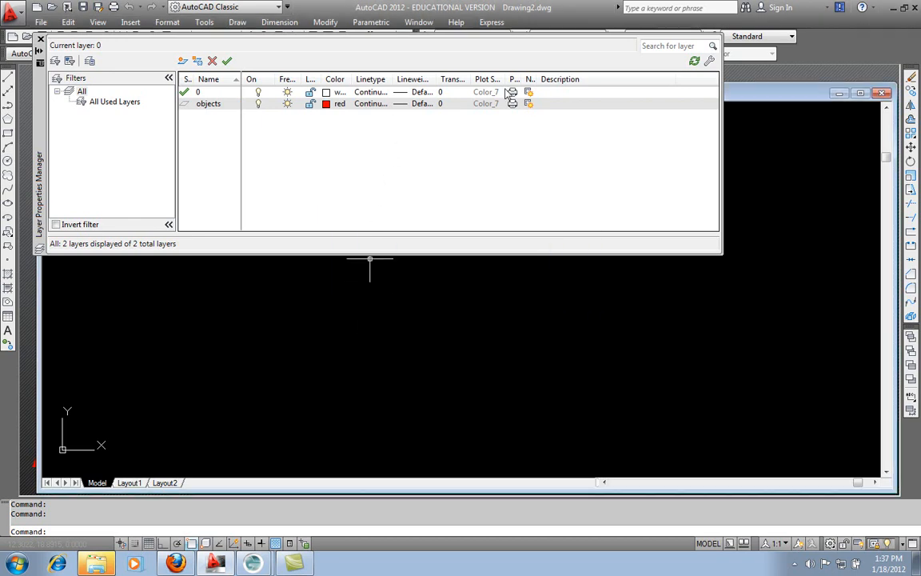
Step: Create a new layer named center and set its color to magenta
{"action": "left_click", "coordinate": [182, 62]}
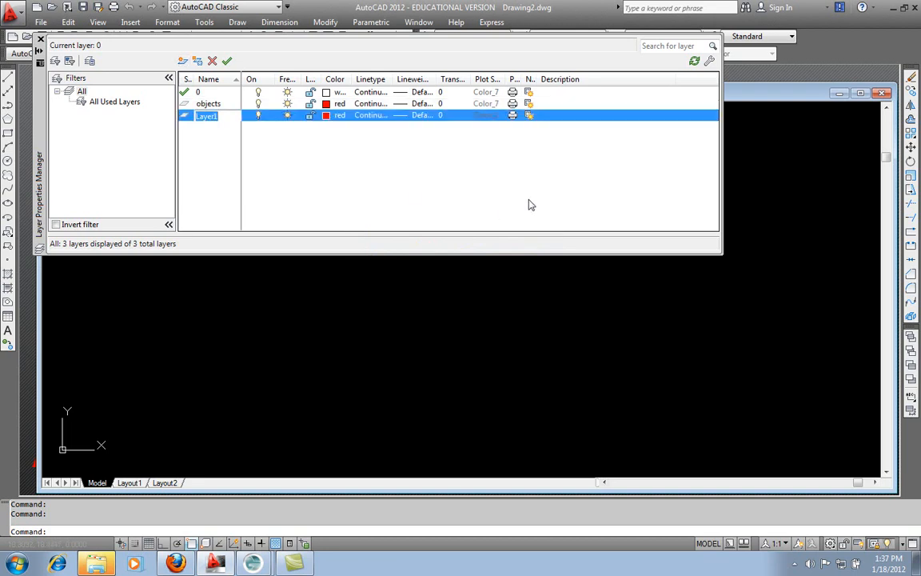
{"action": "type", "text": "center"}
{"action": "left_click", "coordinate": [326, 115]}
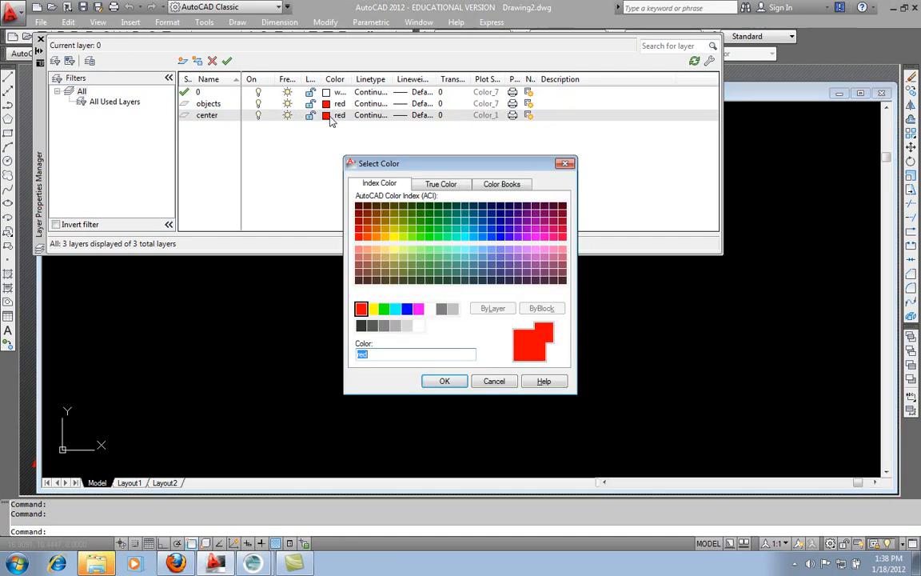
{"action": "left_click", "coordinate": [419, 309]}
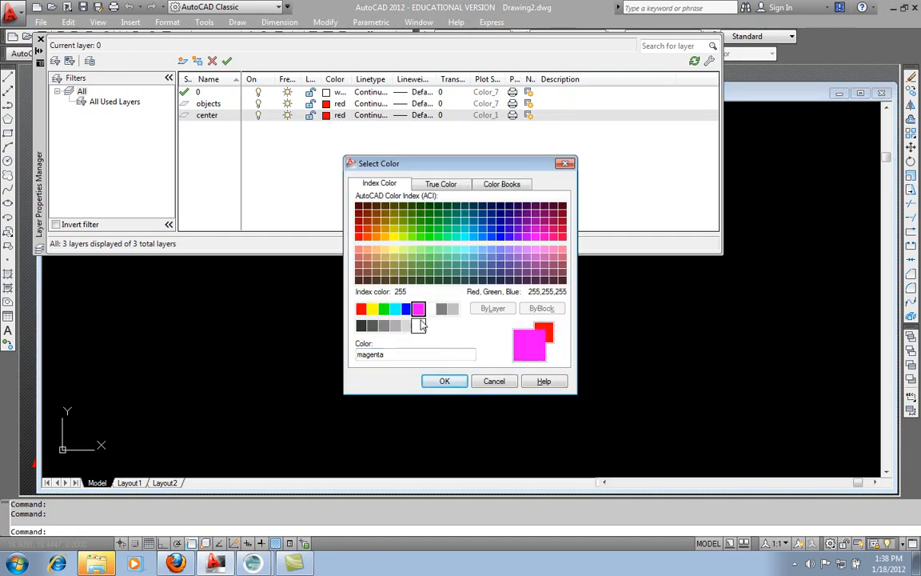
{"action": "left_click", "coordinate": [444, 380]}
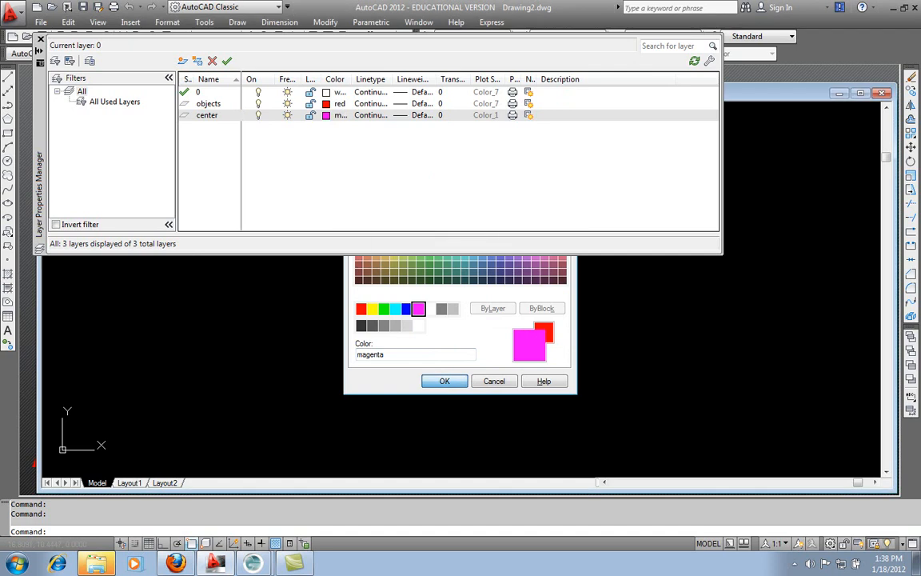
Step: Load the CENTER linetype from acad.lin and assign it to the center layer
{"action": "left_click", "coordinate": [370, 115]}
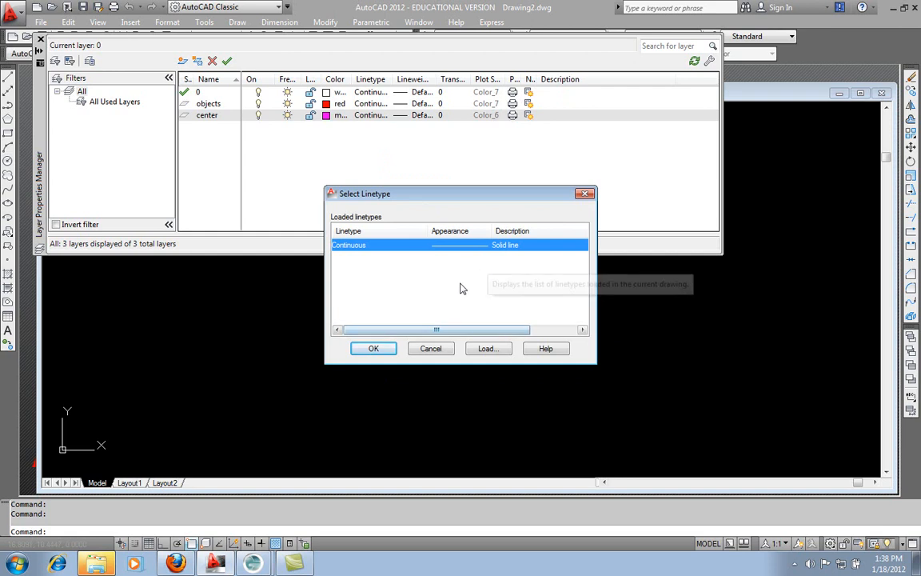
{"action": "left_click", "coordinate": [489, 348]}
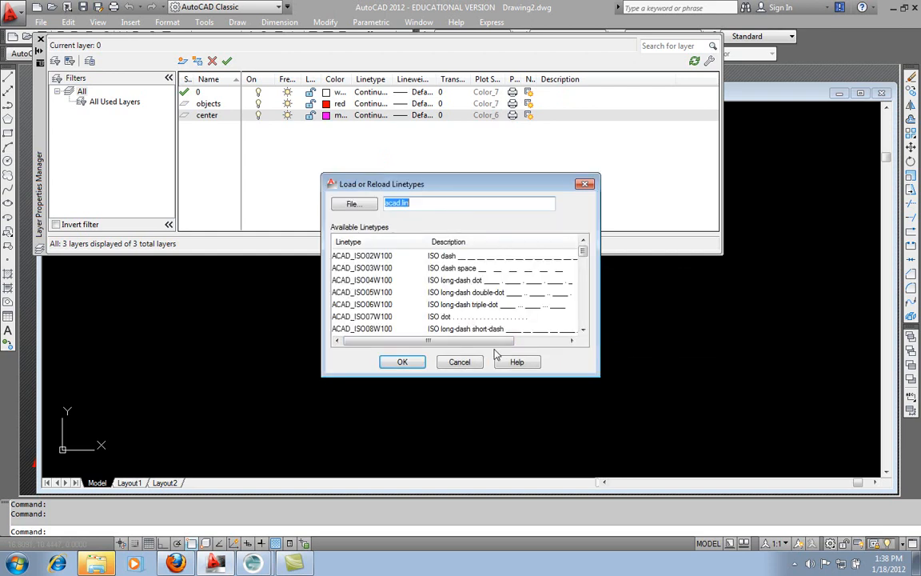
{"action": "left_click", "coordinate": [584, 330]}
{"action": "scroll", "coordinate": [584, 330], "scroll_direction": "down", "scroll_amount": 5}
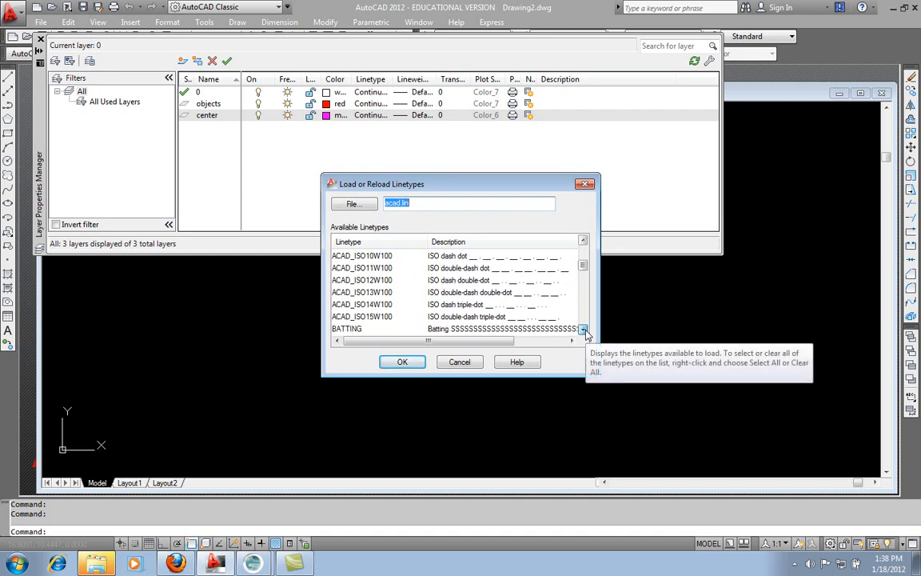
{"action": "left_click", "coordinate": [583, 243]}
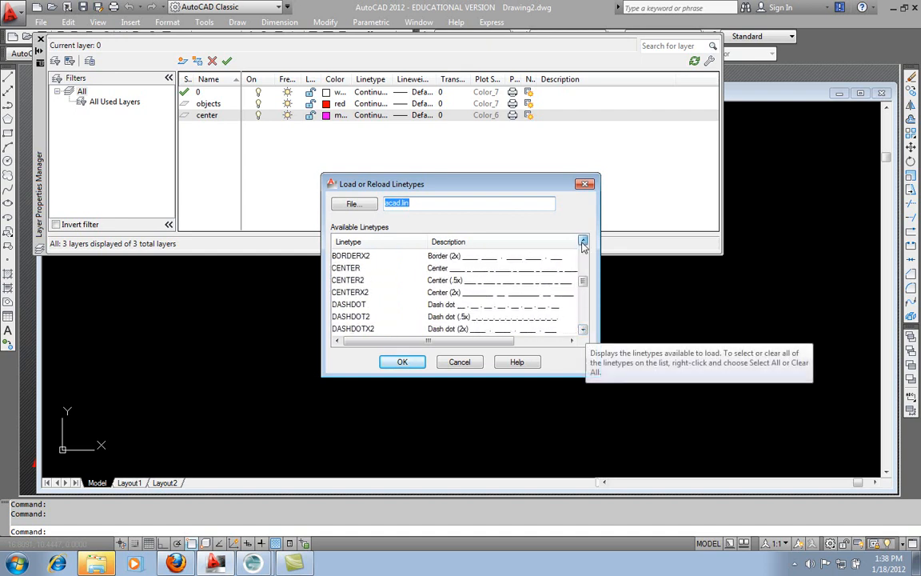
{"action": "left_click", "coordinate": [356, 269]}
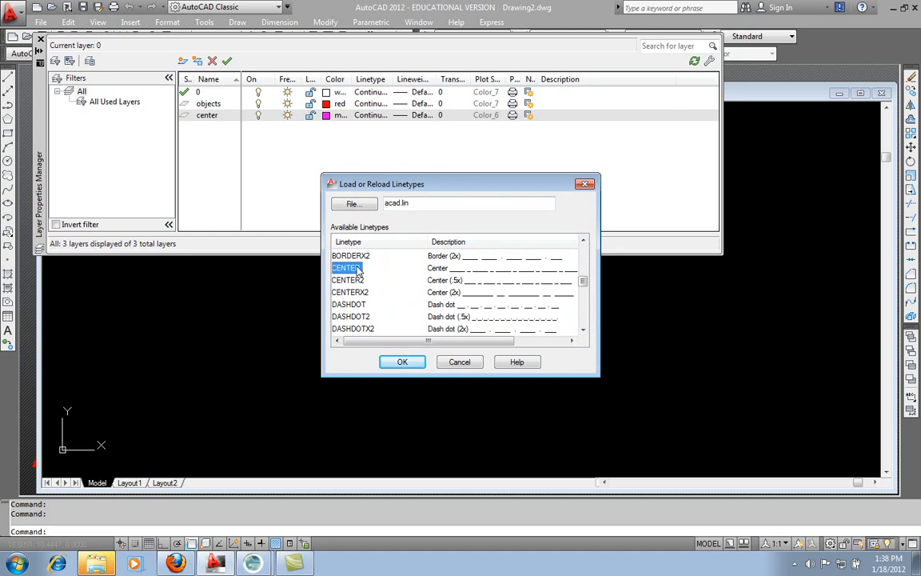
{"action": "left_click", "coordinate": [409, 362]}
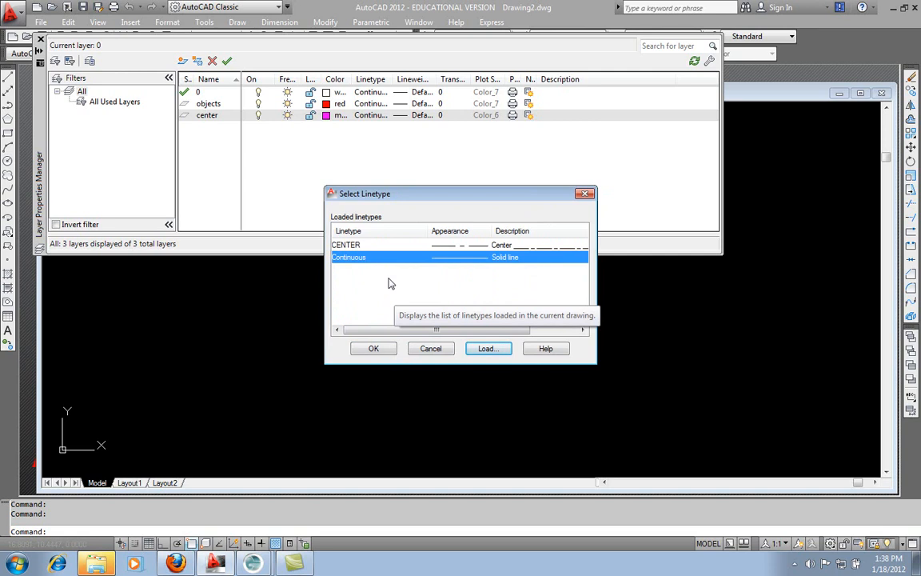
{"action": "left_click", "coordinate": [350, 247]}
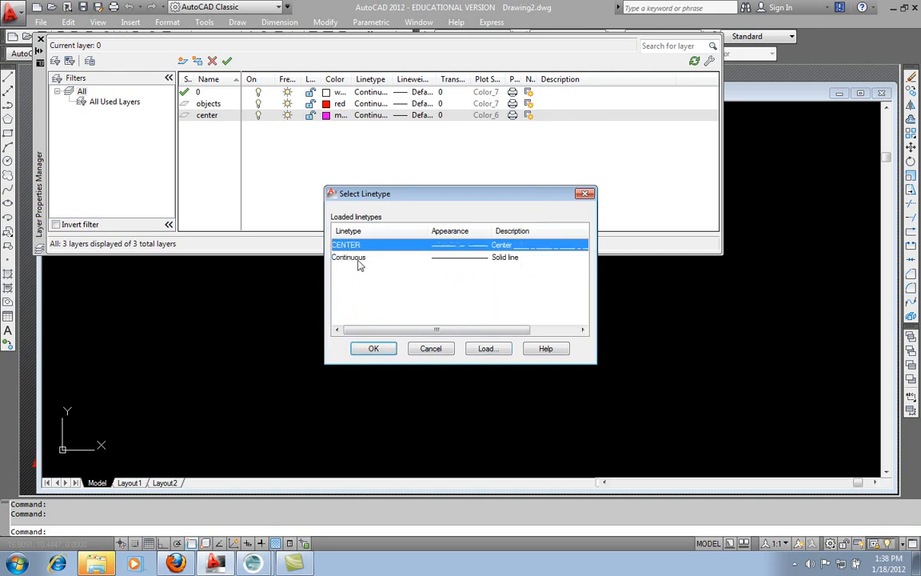
{"action": "left_click", "coordinate": [374, 350]}
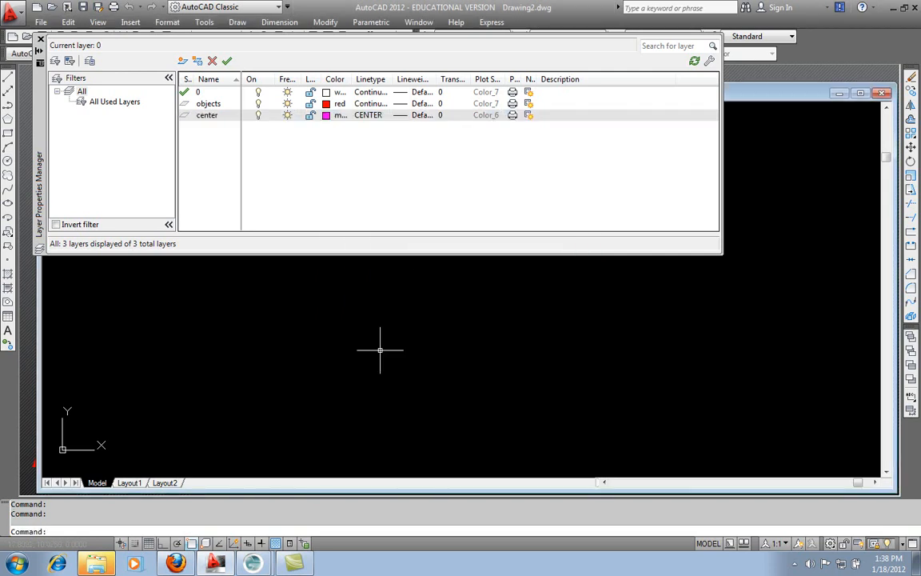
Step: Create a new layer named hidden and set its color to blue
{"action": "left_click", "coordinate": [184, 63]}
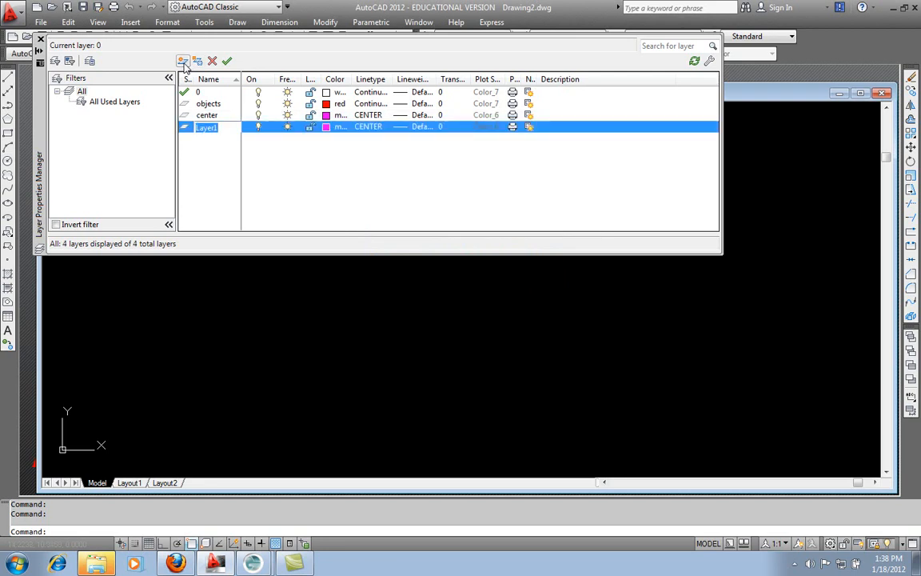
{"action": "type", "text": "hidden"}
{"action": "left_click", "coordinate": [328, 128]}
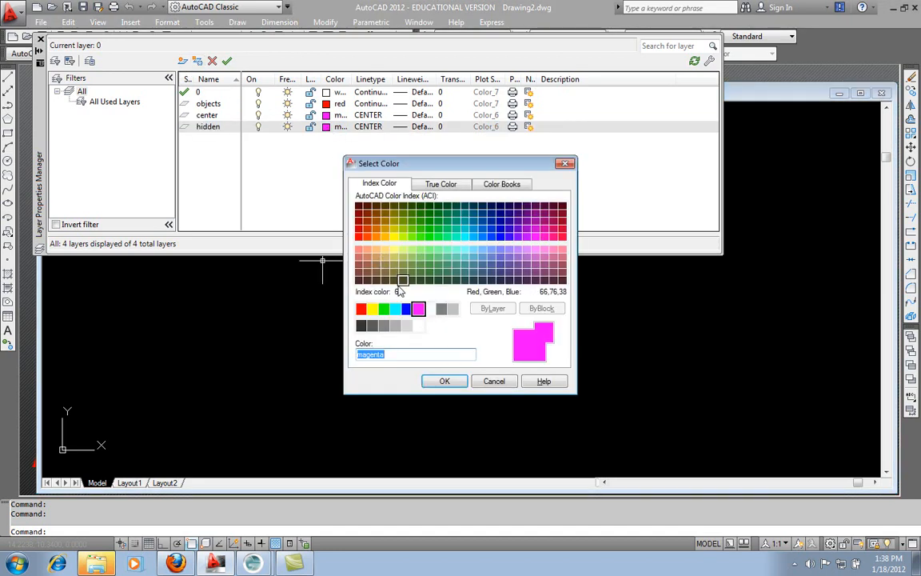
{"action": "left_click", "coordinate": [407, 309]}
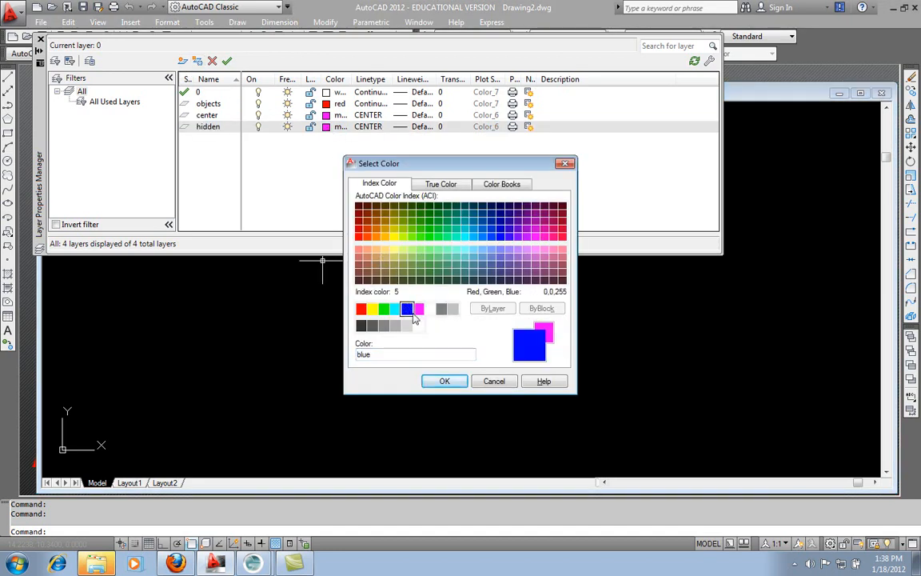
{"action": "left_click", "coordinate": [445, 381]}
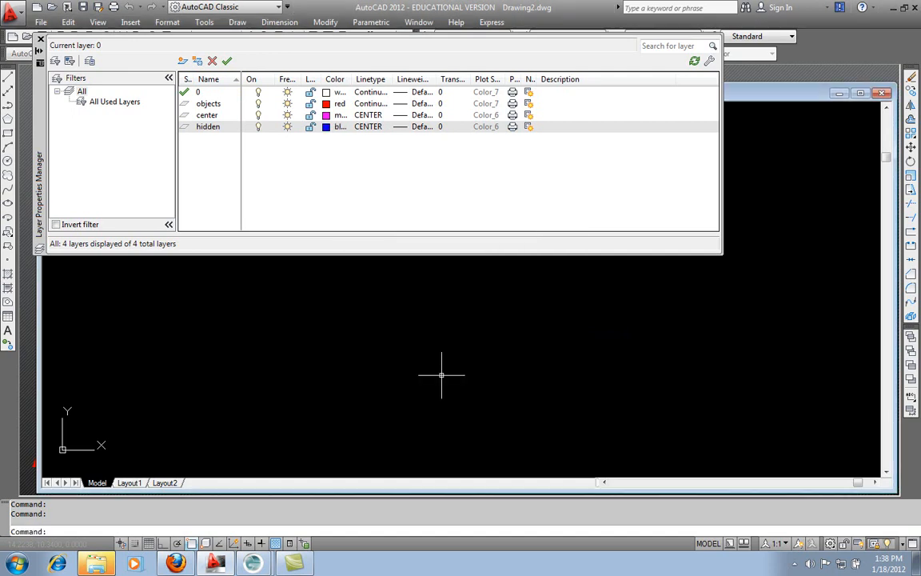
Step: Load the HIDDEN linetype from acad.lin and assign it to the hidden layer
{"action": "left_click", "coordinate": [372, 127]}
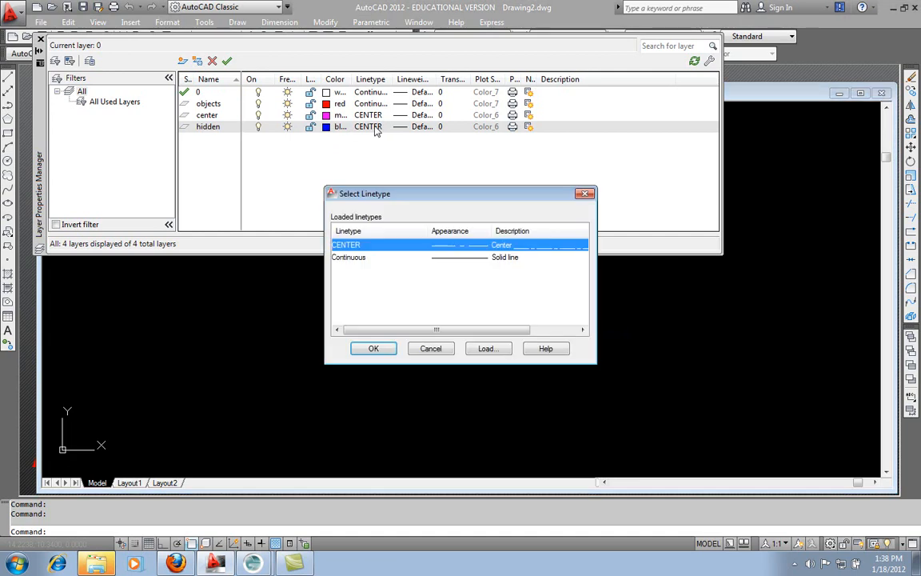
{"action": "left_click", "coordinate": [488, 349]}
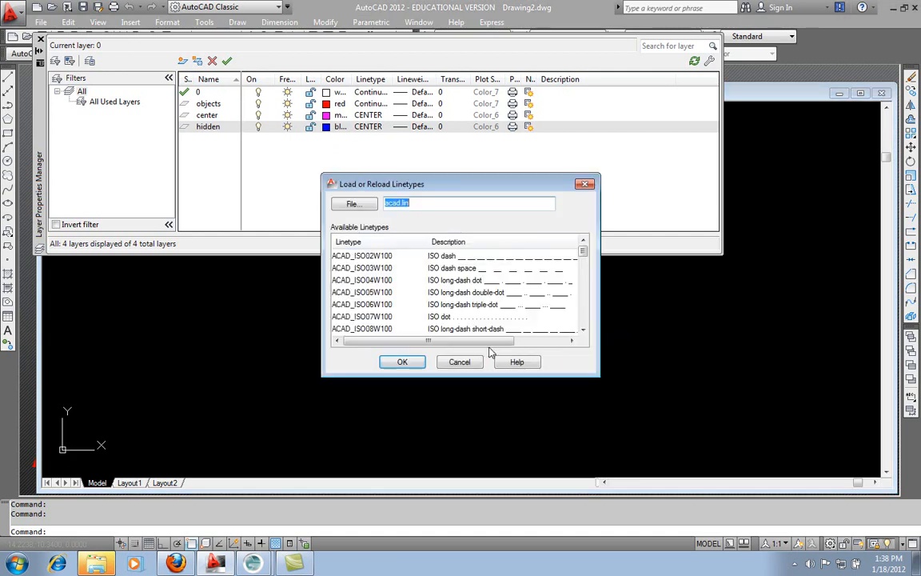
{"action": "left_click", "coordinate": [584, 330]}
{"action": "left_click_drag", "start_coordinate": [584, 330], "coordinate": [583, 329]}
{"action": "left_click", "coordinate": [349, 293]}
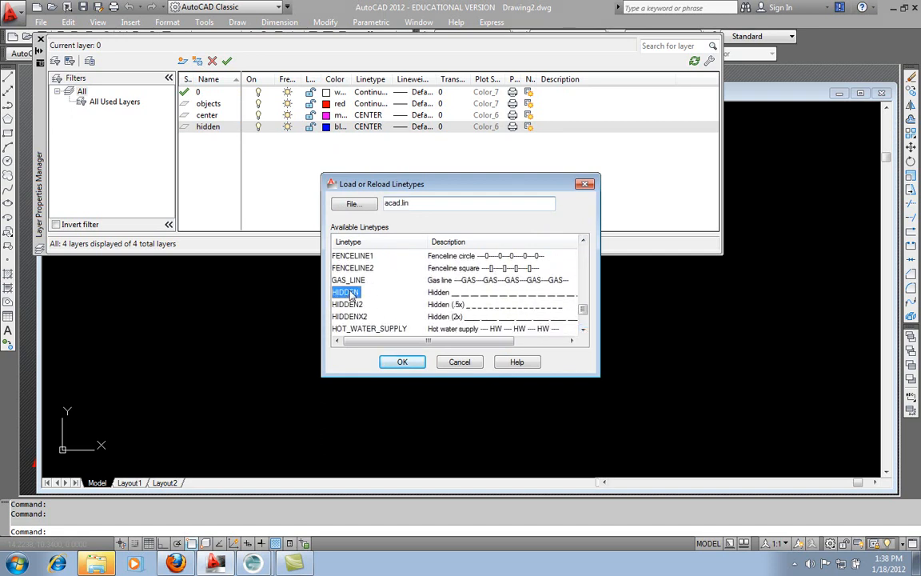
{"action": "left_click", "coordinate": [402, 362]}
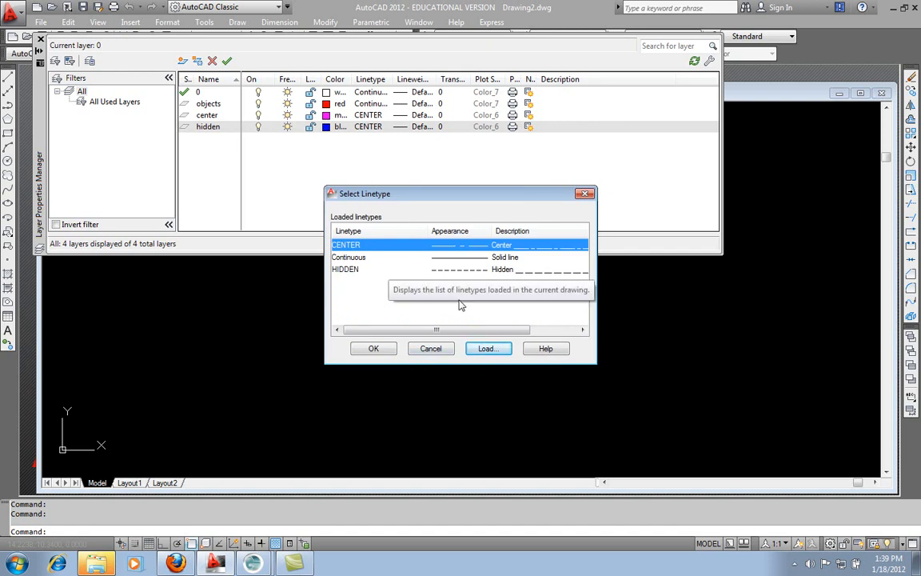
{"action": "left_click", "coordinate": [352, 271]}
{"action": "left_click", "coordinate": [375, 347]}
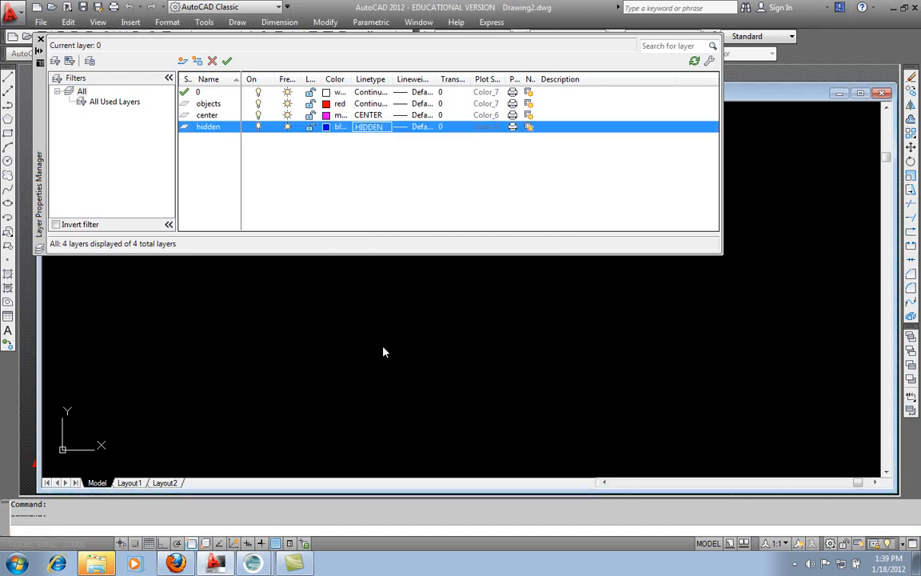
Step: Create a new layer named viewport and set its color to cyan
{"action": "left_click", "coordinate": [183, 61]}
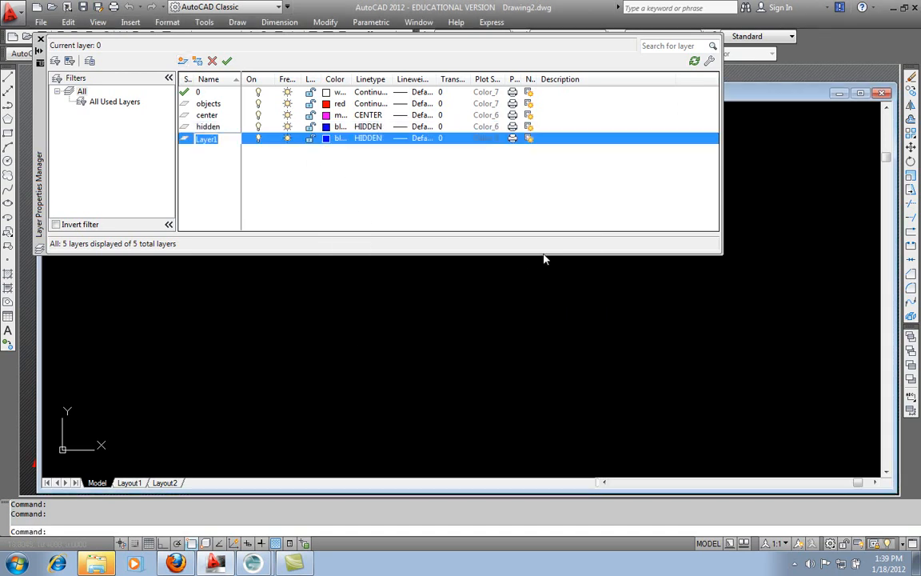
{"action": "type", "text": "viewport"}
{"action": "key", "text": "Return"}
{"action": "left_click", "coordinate": [326, 139]}
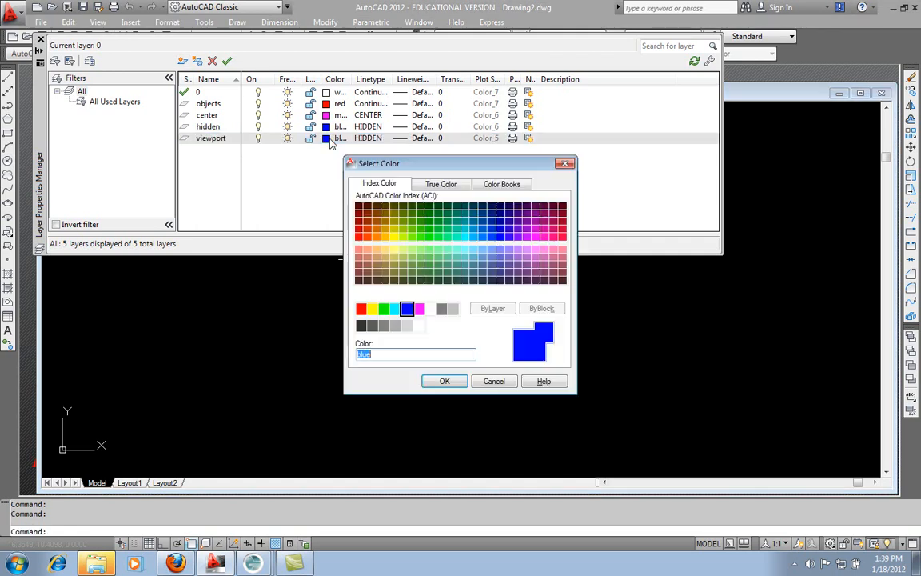
{"action": "left_click", "coordinate": [395, 308]}
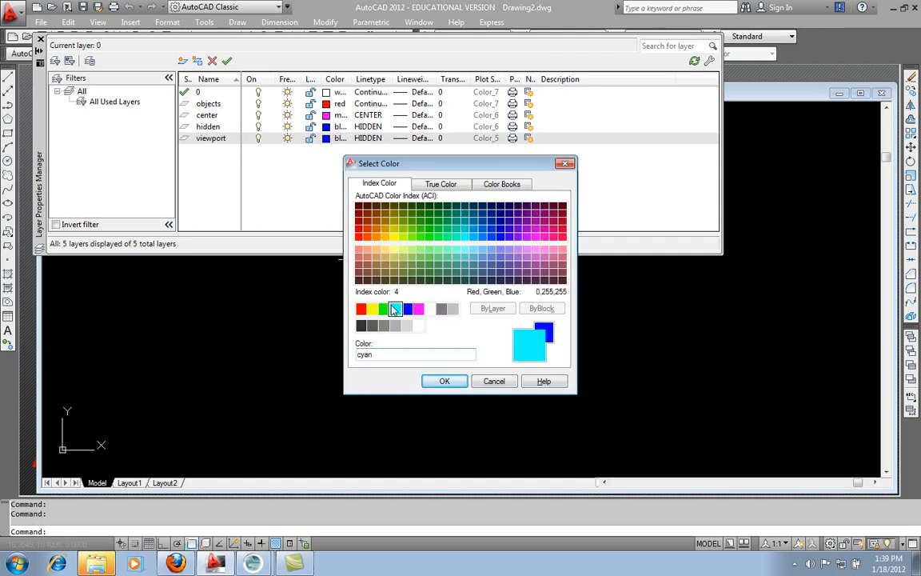
{"action": "left_click", "coordinate": [454, 383]}
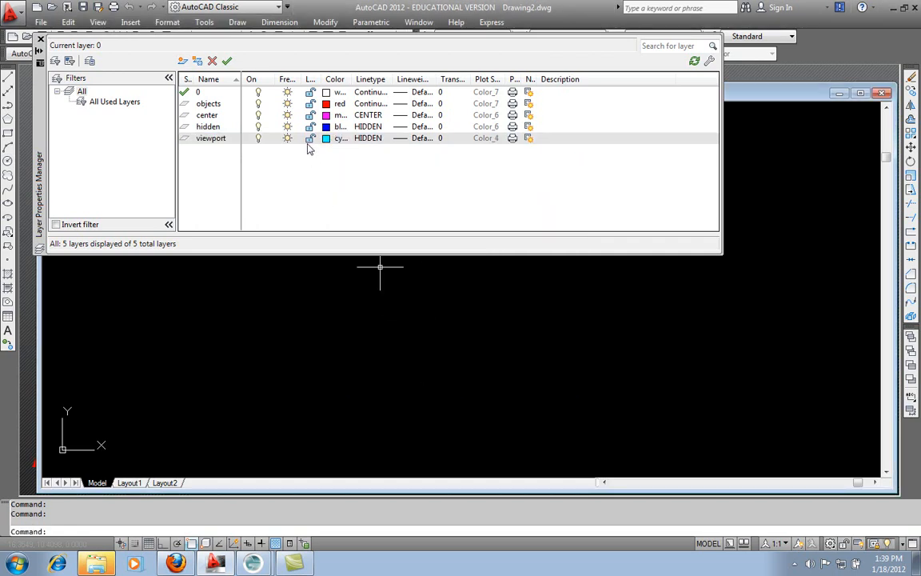
Step: Assign the Continuous linetype to the viewport layer and make that layer non-plotting
{"action": "left_click", "coordinate": [370, 139]}
{"action": "left_click", "coordinate": [358, 258]}
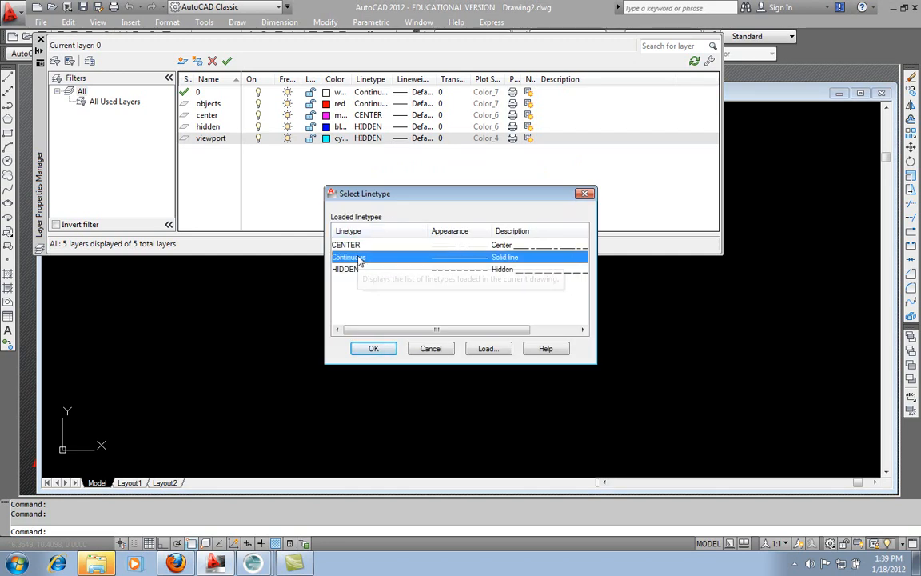
{"action": "left_click", "coordinate": [374, 350]}
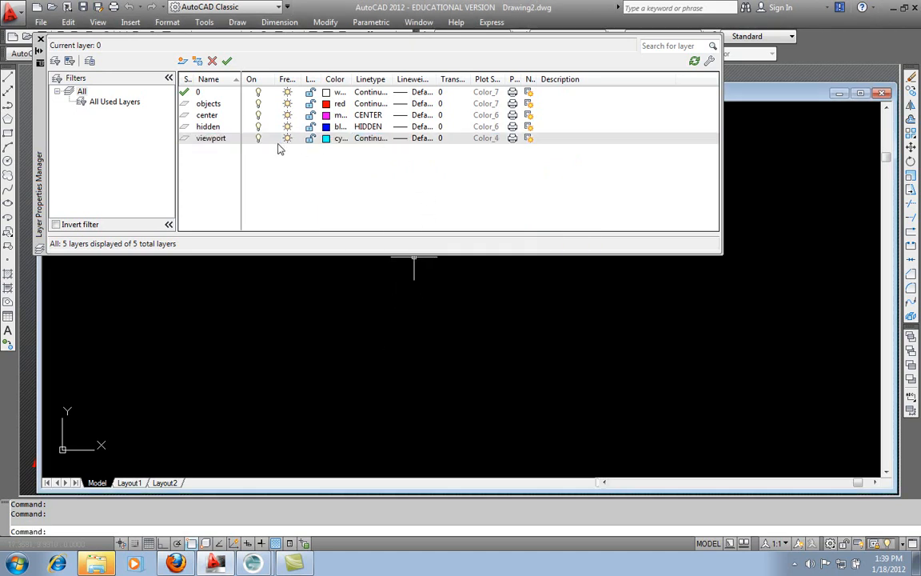
{"action": "left_click", "coordinate": [513, 139]}
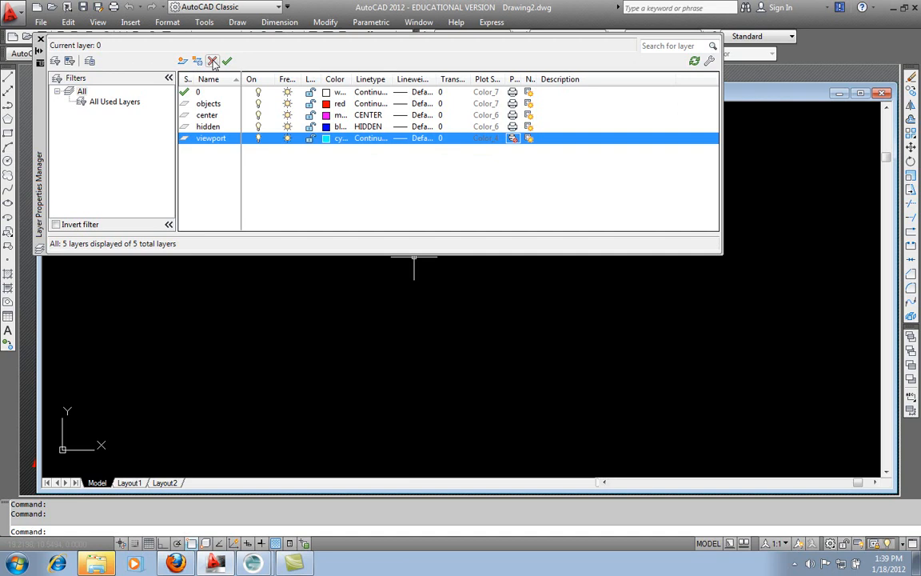
Step: Add an extra layer with its default name and delete it again
{"action": "left_click", "coordinate": [182, 61]}
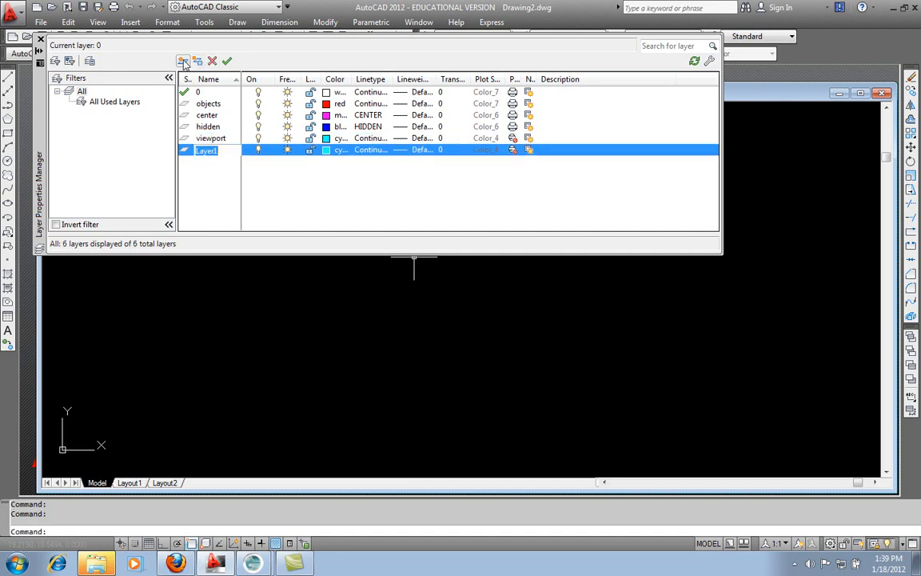
{"action": "left_click", "coordinate": [212, 108]}
{"action": "left_click", "coordinate": [206, 149]}
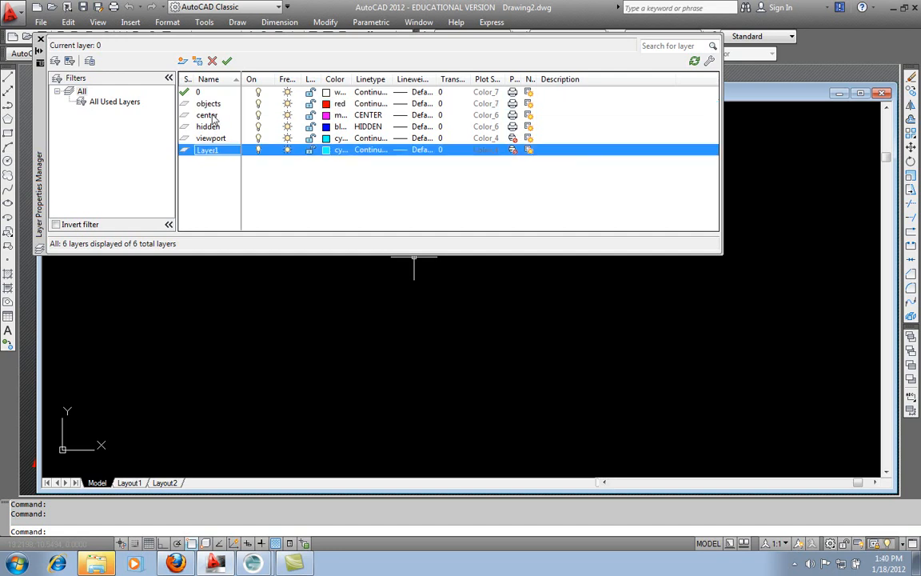
{"action": "left_click", "coordinate": [212, 62]}
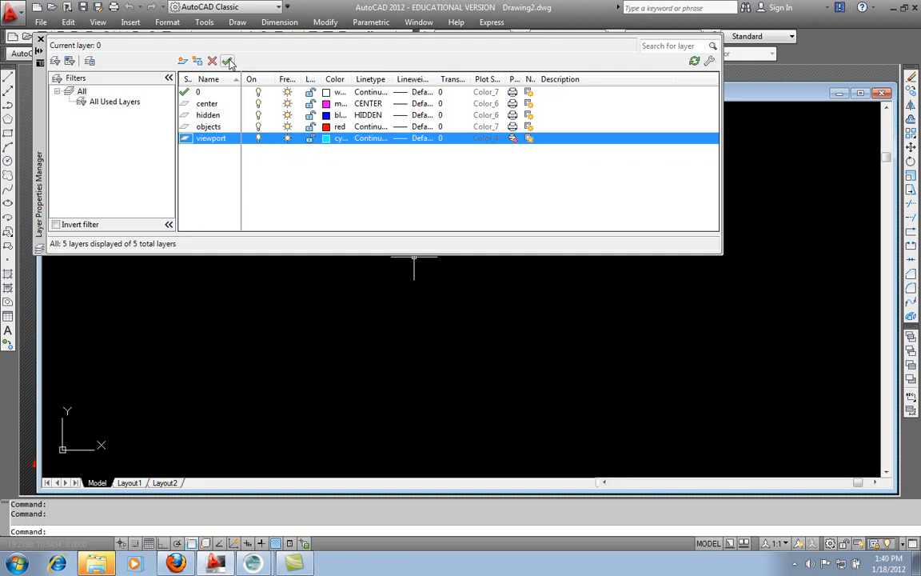
Step: Make the hidden, objects and center layers current one after another
{"action": "left_click", "coordinate": [214, 116]}
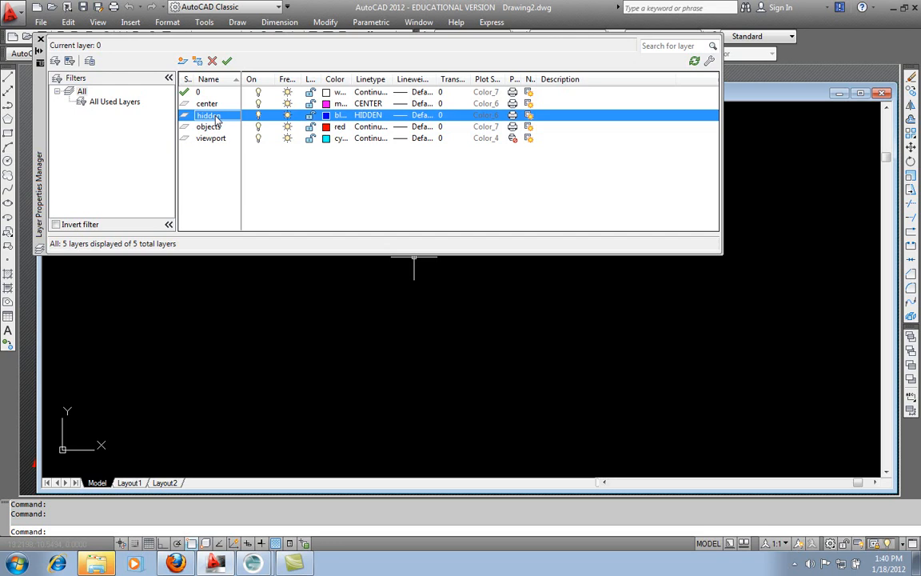
{"action": "left_click", "coordinate": [228, 61]}
{"action": "left_click", "coordinate": [215, 127]}
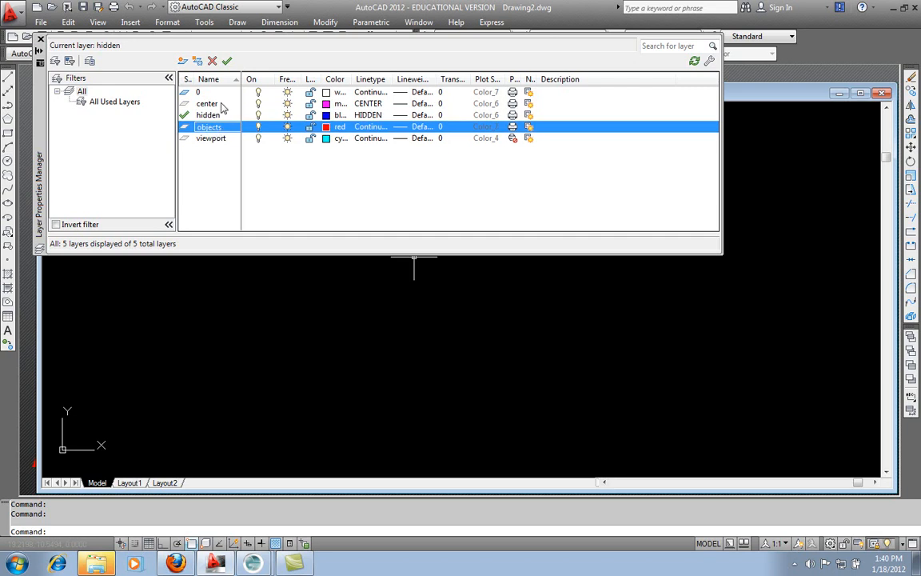
{"action": "left_click", "coordinate": [227, 62]}
{"action": "left_click", "coordinate": [213, 105]}
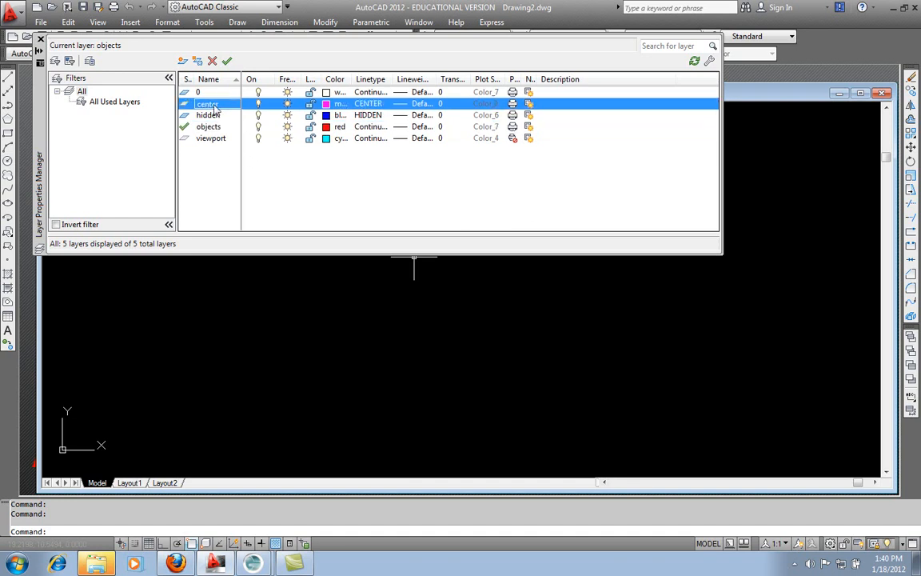
{"action": "left_click", "coordinate": [227, 62]}
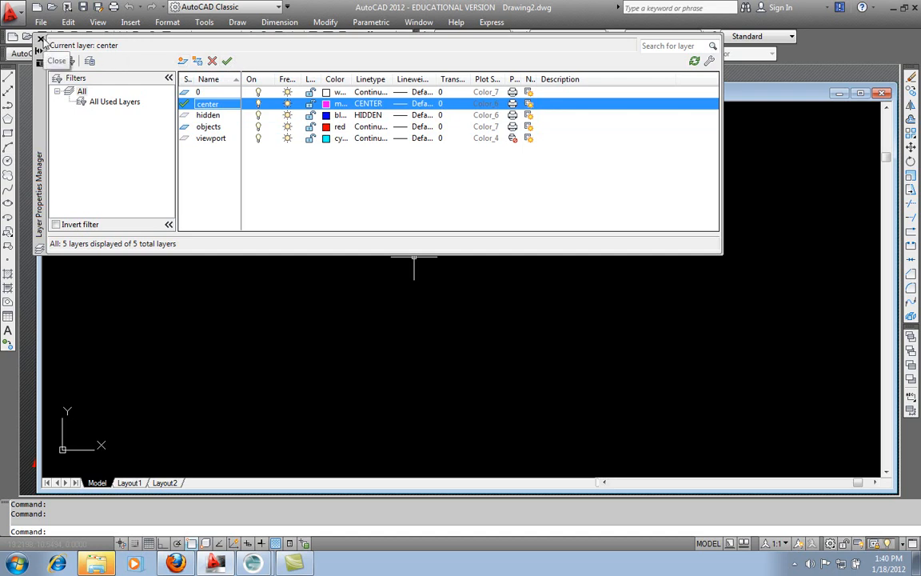
Step: Close the layer manager and draw a long, nearly horizontal line on the objects layer across the middle of the drawing area
{"action": "left_click", "coordinate": [40, 39]}
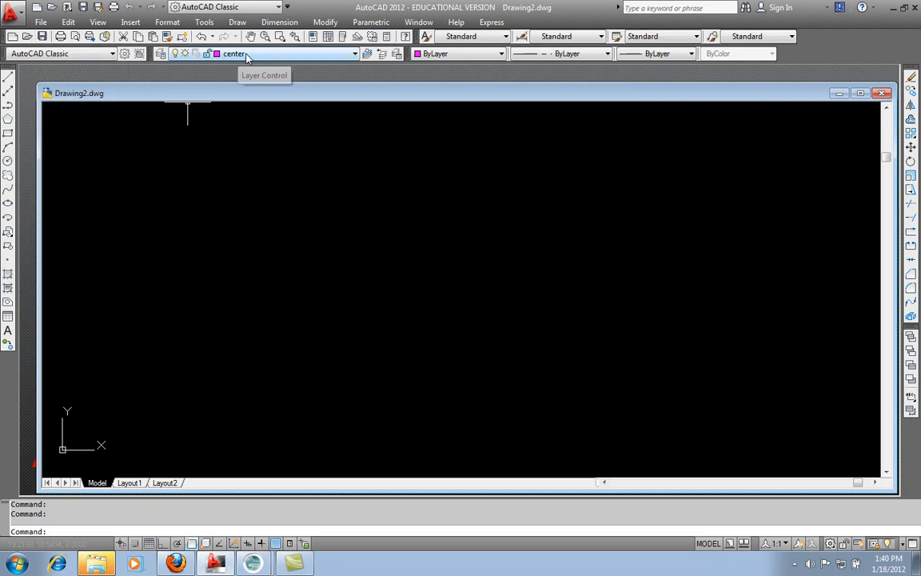
{"action": "left_click", "coordinate": [351, 56]}
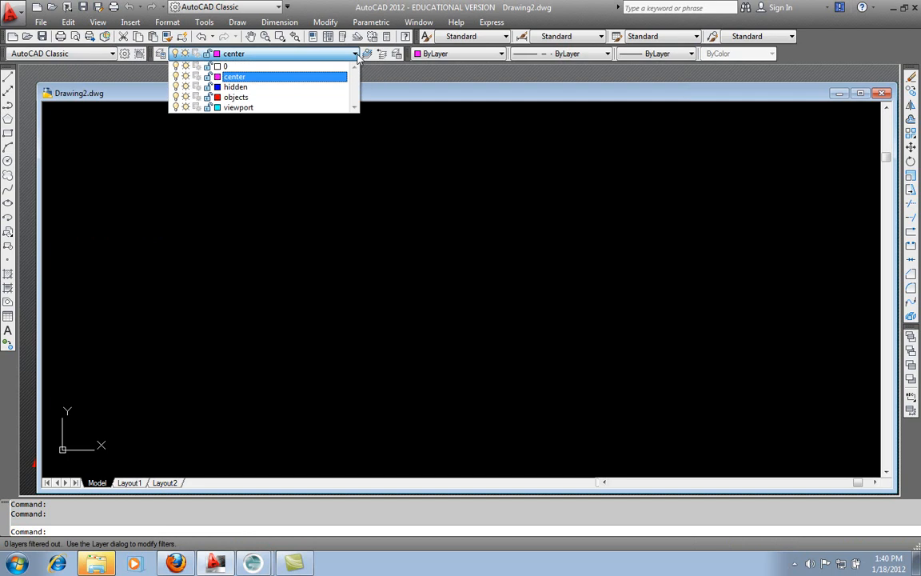
{"action": "left_click", "coordinate": [296, 97]}
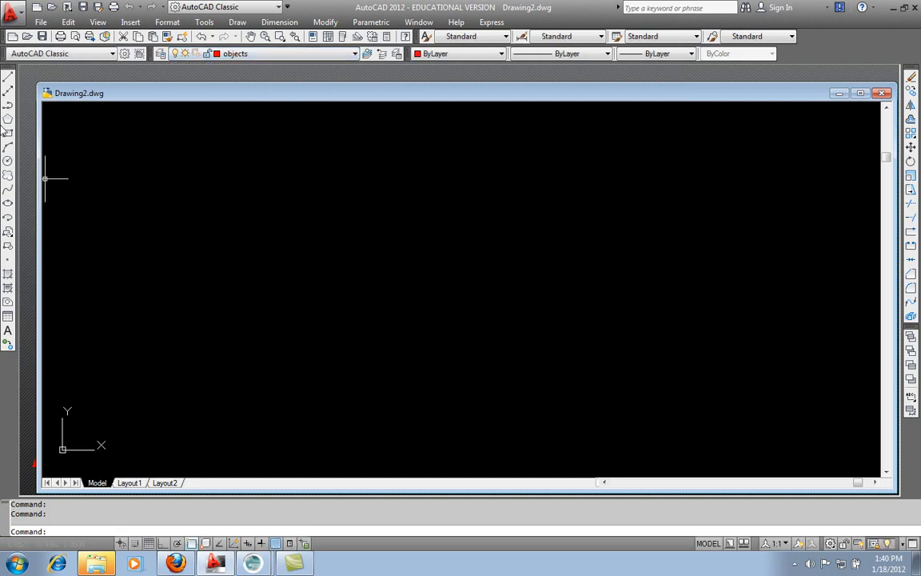
{"action": "left_click", "coordinate": [6, 77]}
{"action": "left_click", "coordinate": [205, 302]}
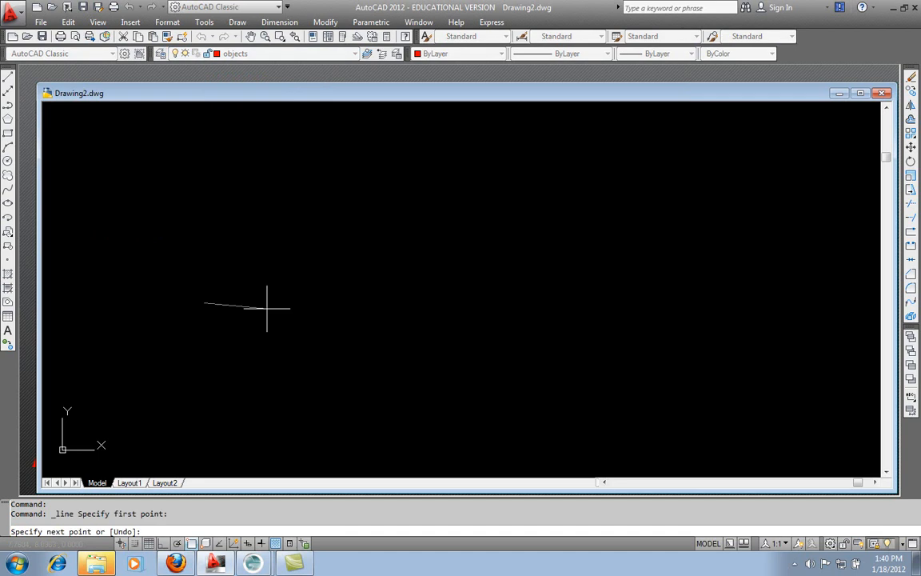
{"action": "left_click", "coordinate": [608, 301]}
{"action": "right_click", "coordinate": [608, 301]}
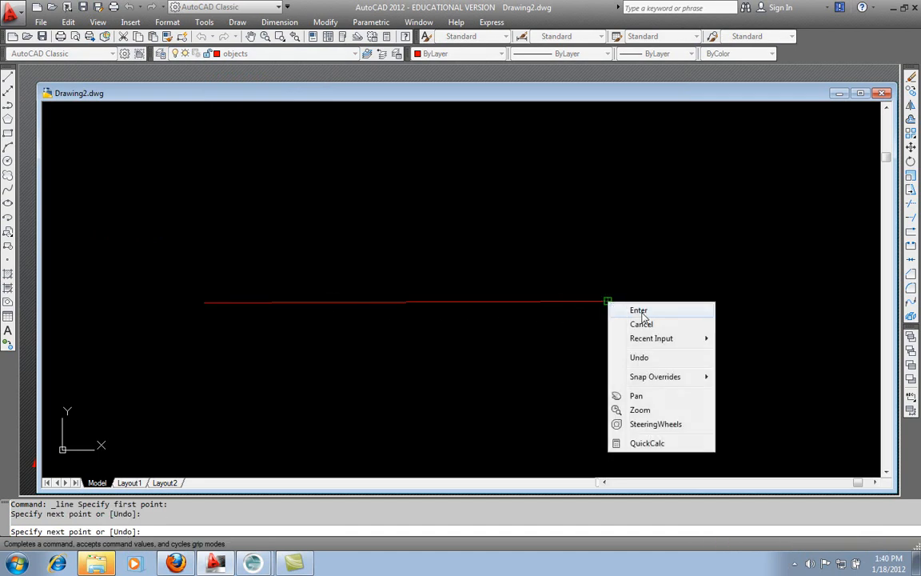
{"action": "left_click", "coordinate": [632, 308]}
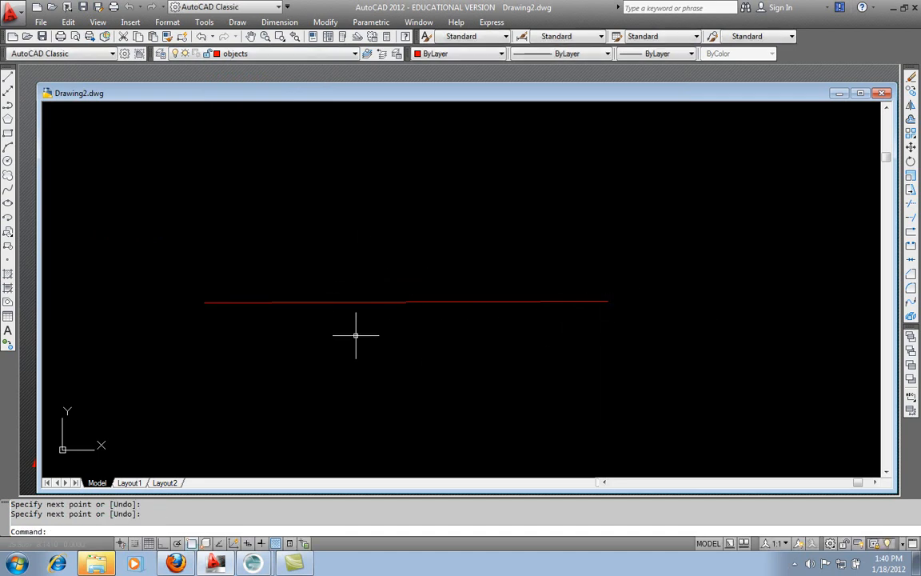
Step: Draw a diagonal line on the center layer, sloping down to the right across the red horizontal line
{"action": "left_click", "coordinate": [353, 54]}
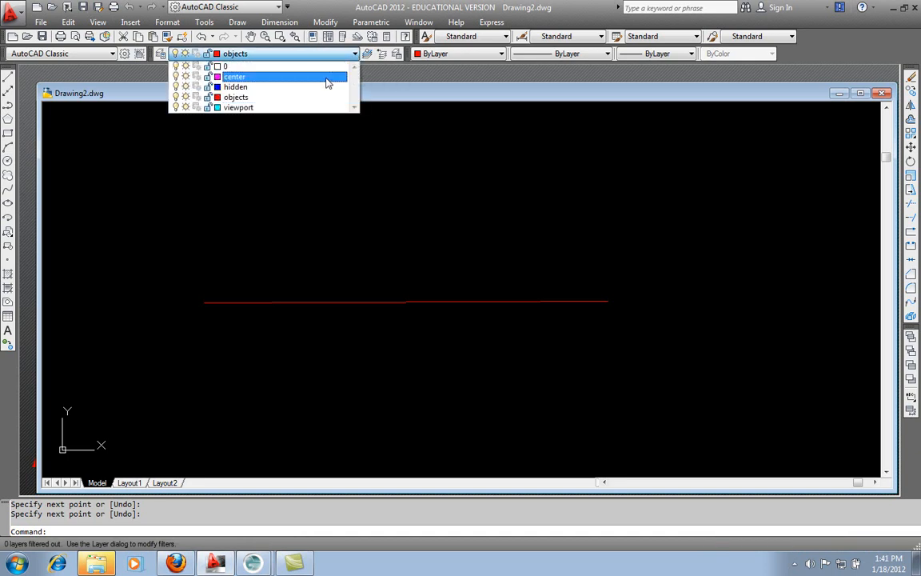
{"action": "left_click", "coordinate": [326, 77]}
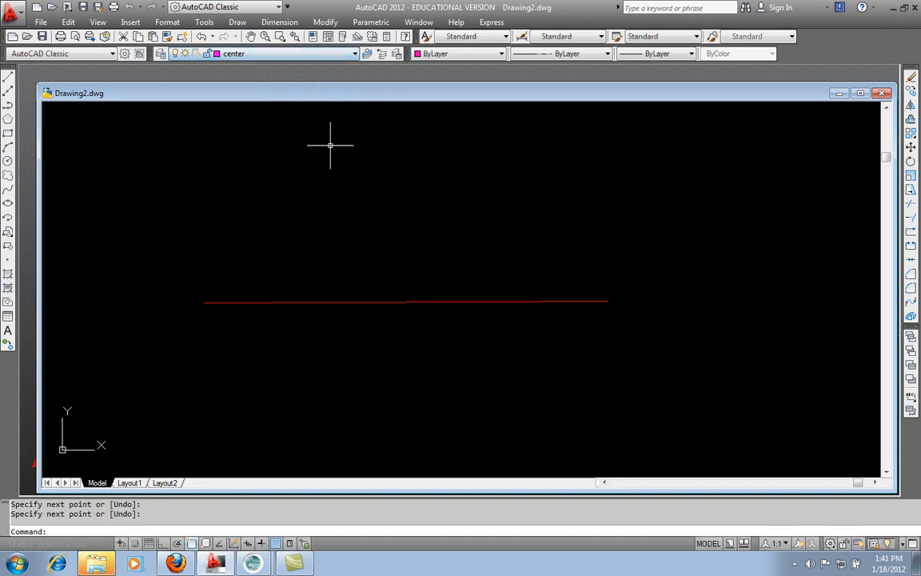
{"action": "left_click", "coordinate": [8, 77]}
{"action": "left_click", "coordinate": [313, 217]}
{"action": "right_click", "coordinate": [452, 409]}
{"action": "left_click", "coordinate": [487, 266]}
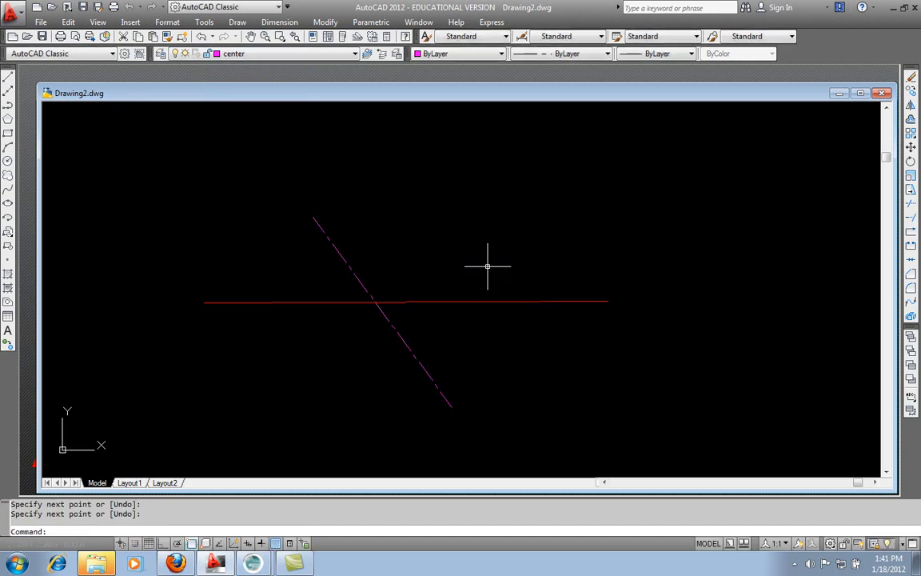
Step: Draw a second diagonal line on the hidden layer, to the right of the magenta line and crossing the red one
{"action": "left_click", "coordinate": [355, 54]}
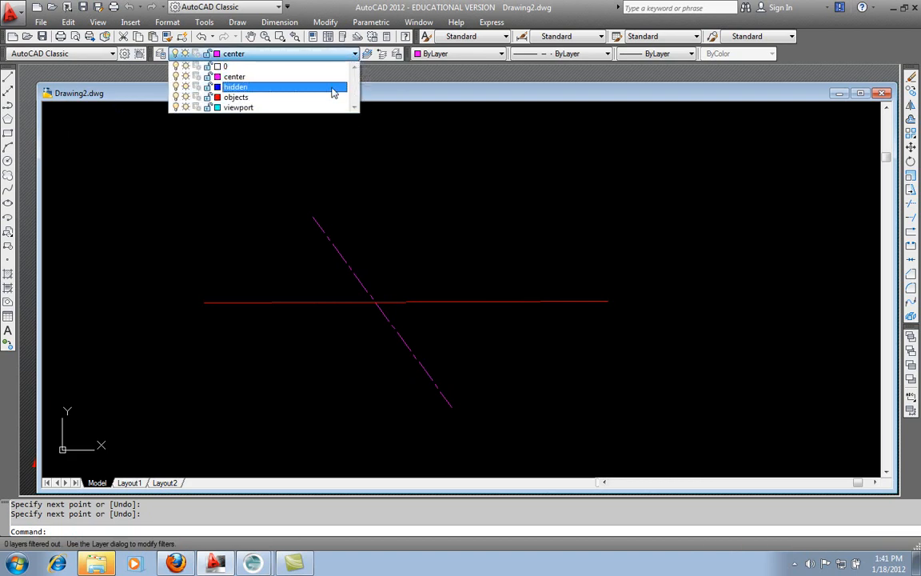
{"action": "left_click", "coordinate": [334, 86]}
{"action": "left_click", "coordinate": [7, 76]}
{"action": "left_click", "coordinate": [406, 200]}
{"action": "left_click", "coordinate": [565, 385]}
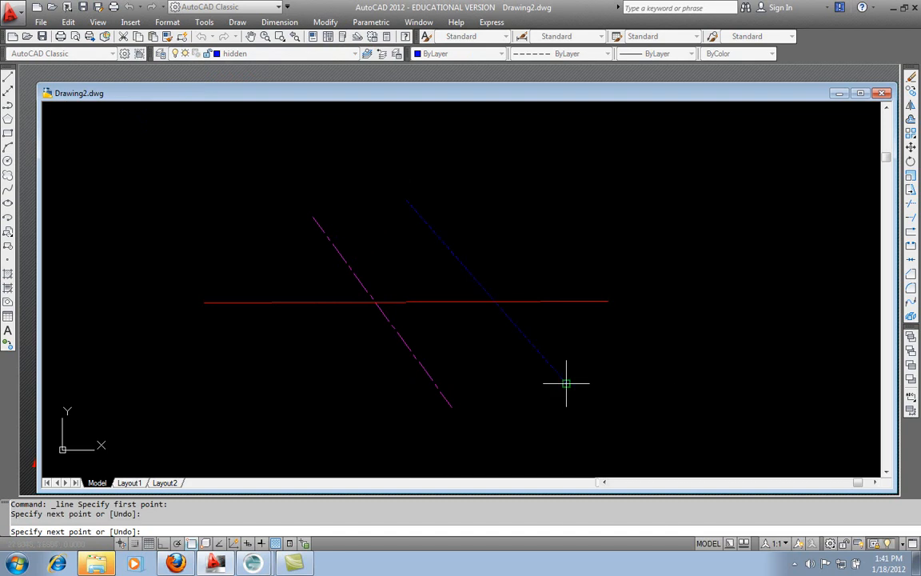
{"action": "right_click", "coordinate": [566, 385]}
{"action": "left_click", "coordinate": [591, 393]}
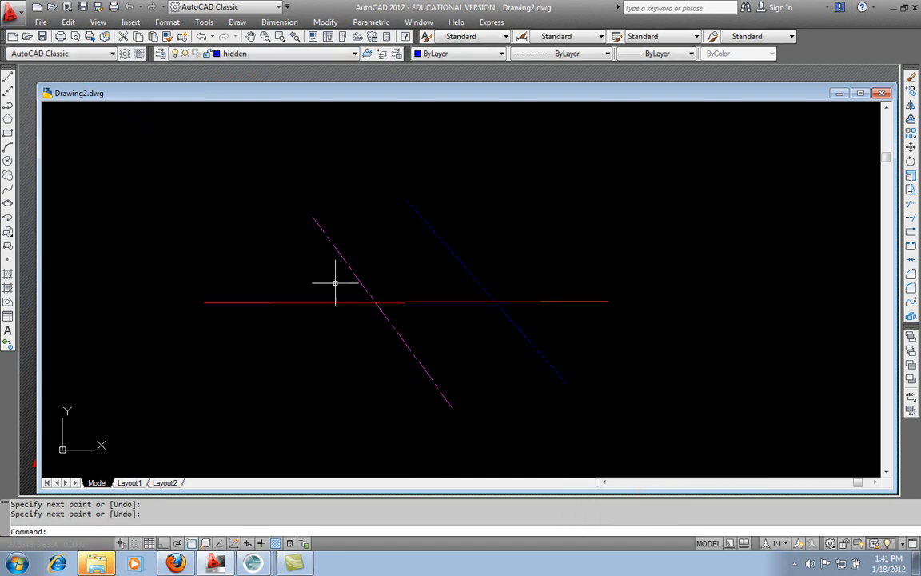
Step: Move the magenta diagonal line to the objects layer and clear the selection
{"action": "left_click", "coordinate": [340, 214]}
{"action": "left_click", "coordinate": [292, 266]}
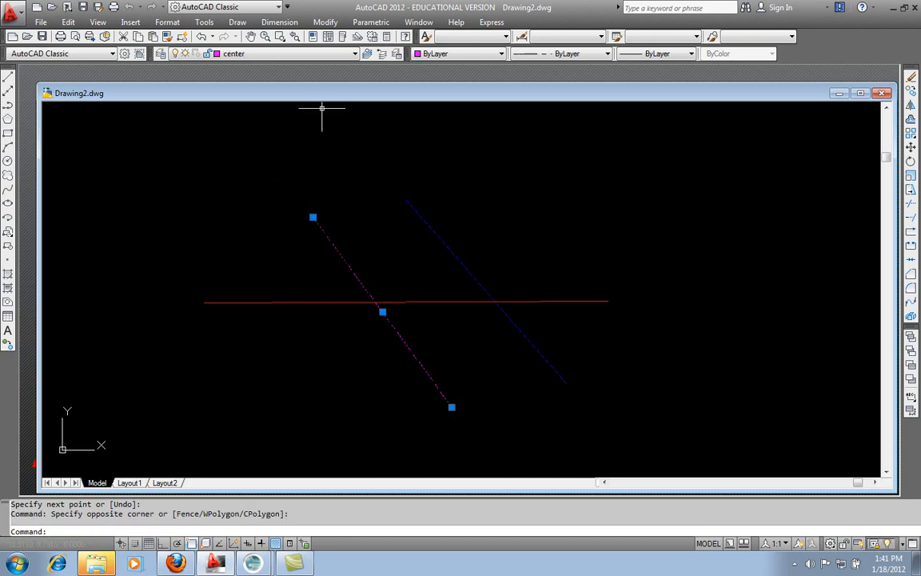
{"action": "left_click", "coordinate": [355, 54]}
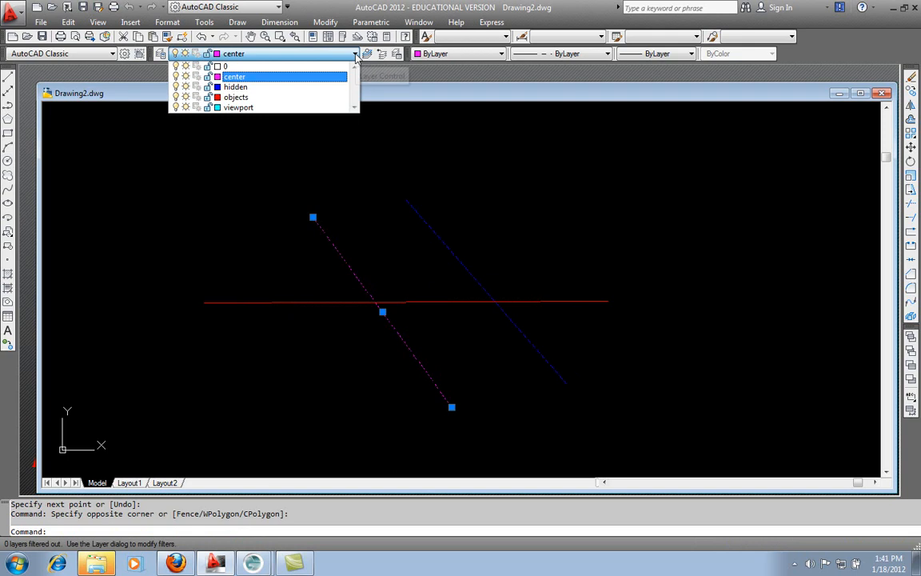
{"action": "left_click", "coordinate": [339, 96]}
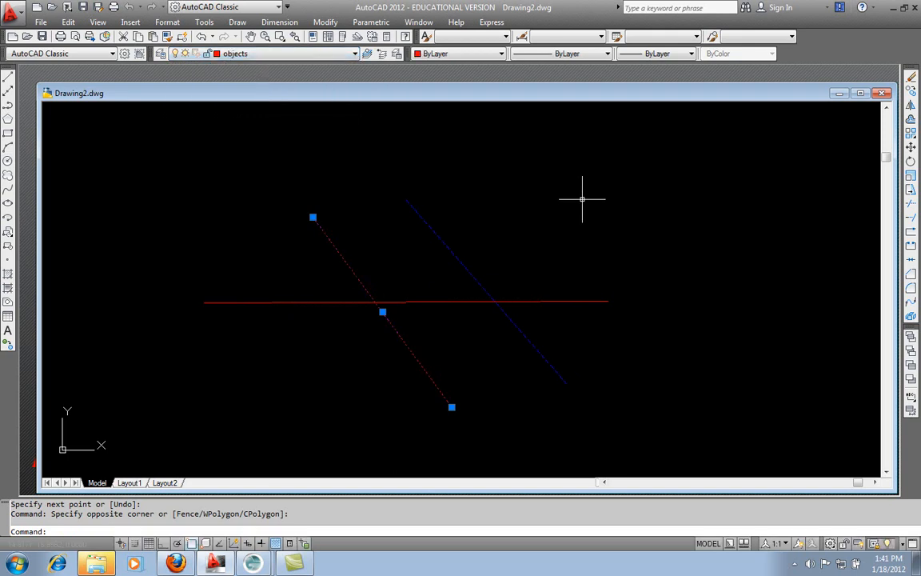
{"action": "key", "text": "Escape"}
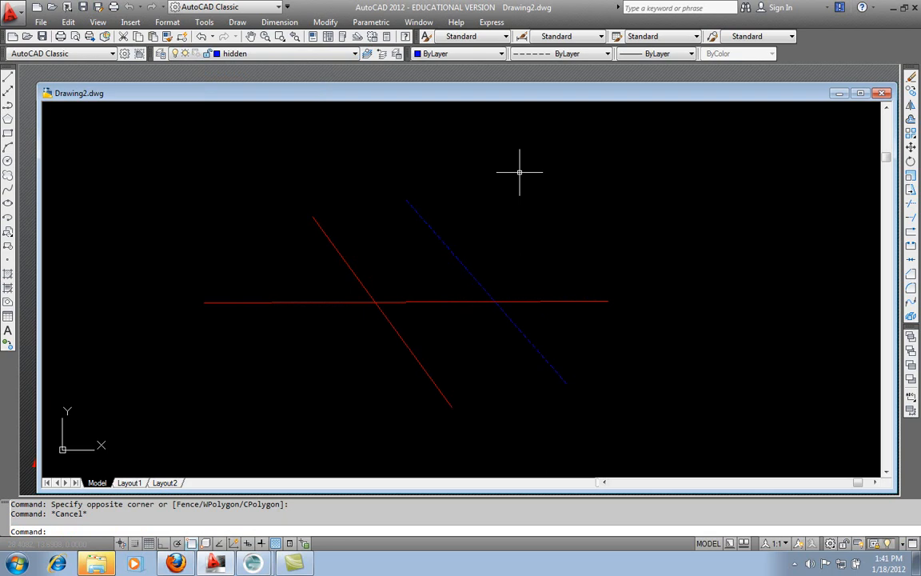
Step: Turn off the hidden layer while it is current and dismiss the warning
{"action": "left_click", "coordinate": [356, 55]}
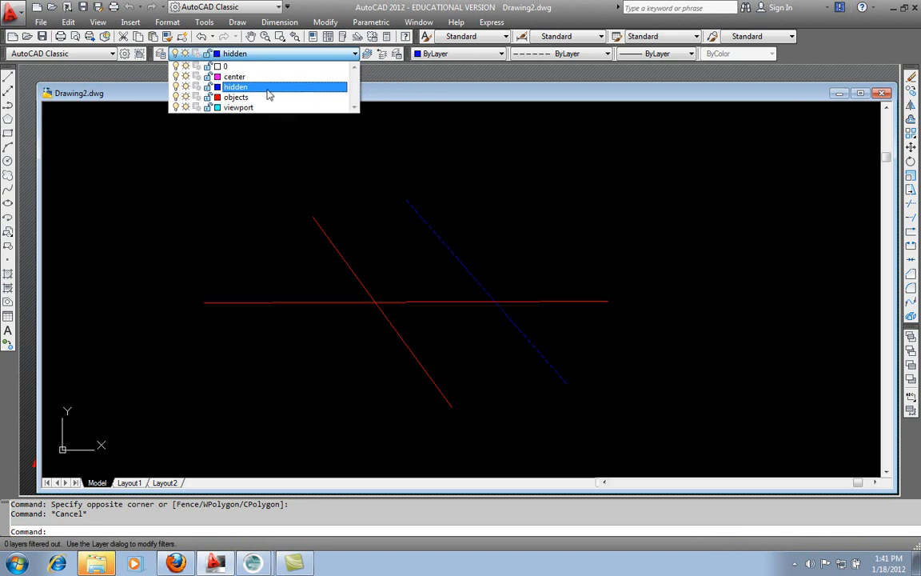
{"action": "left_click", "coordinate": [177, 86]}
{"action": "left_click", "coordinate": [208, 139]}
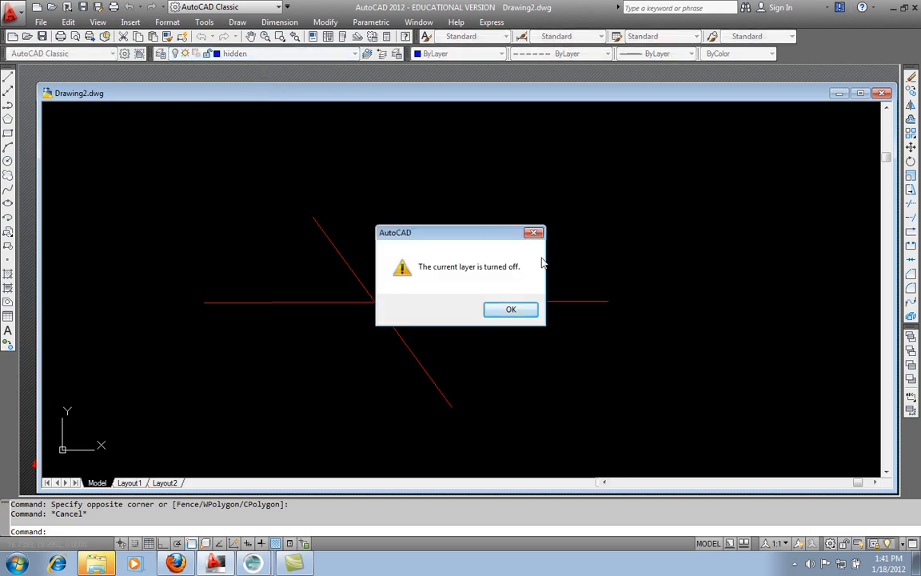
{"action": "left_click_drag", "start_coordinate": [480, 232], "coordinate": [693, 118]}
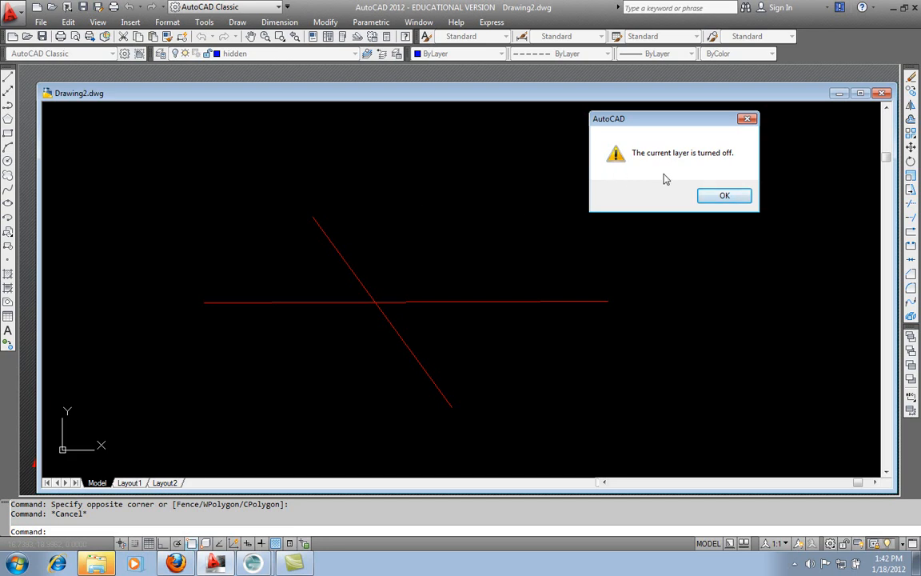
{"action": "left_click", "coordinate": [724, 195]}
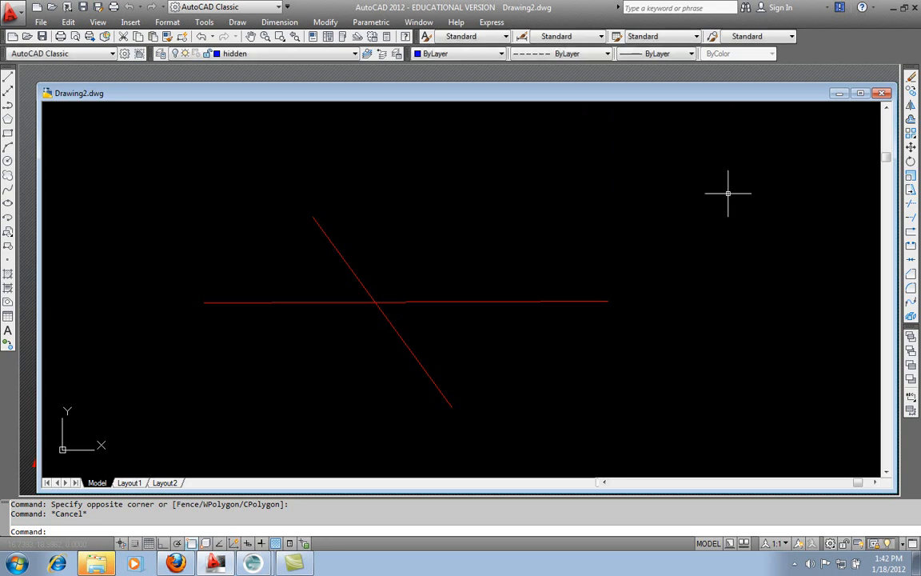
Step: Turn the hidden layer back on
{"action": "left_click", "coordinate": [355, 54]}
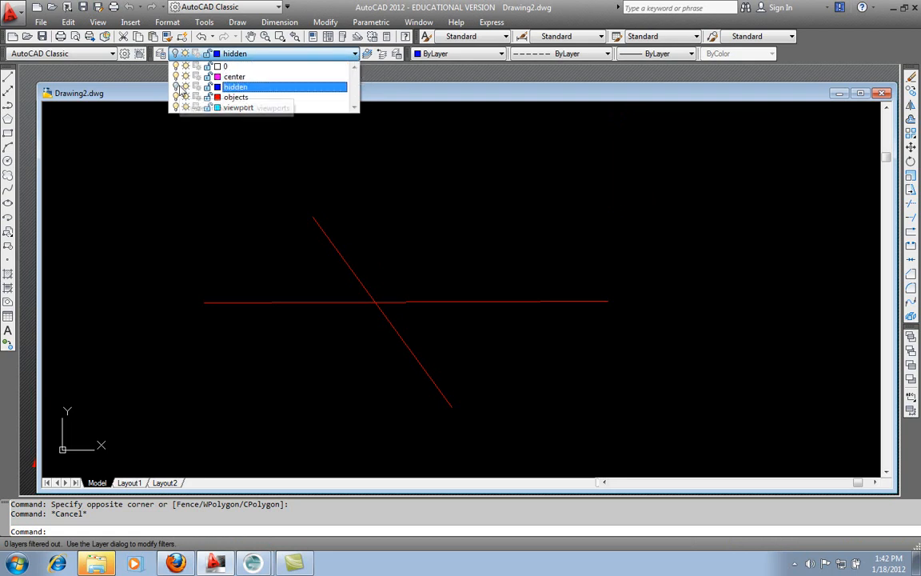
{"action": "left_click", "coordinate": [177, 86]}
{"action": "left_click", "coordinate": [277, 158]}
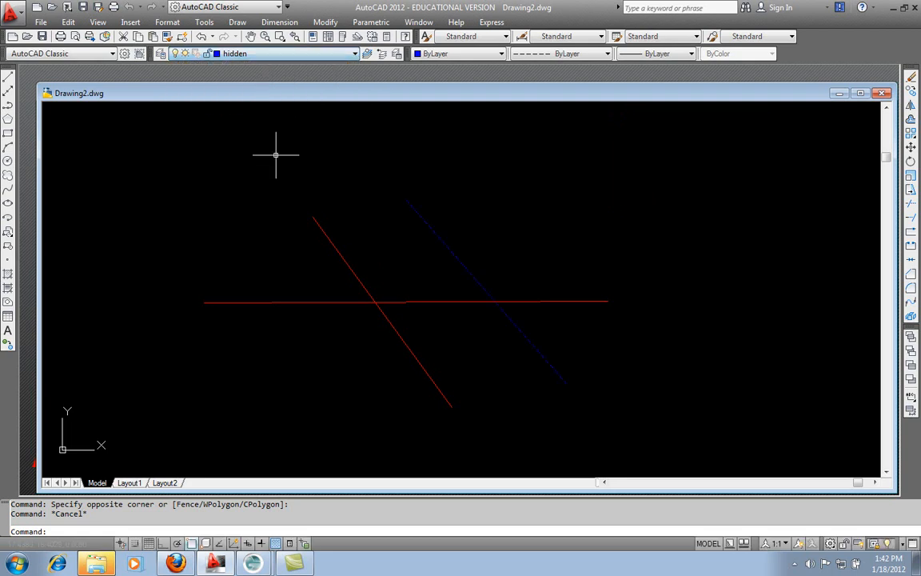
Step: Try to freeze the hidden layer while it is the current layer
{"action": "left_click", "coordinate": [353, 56]}
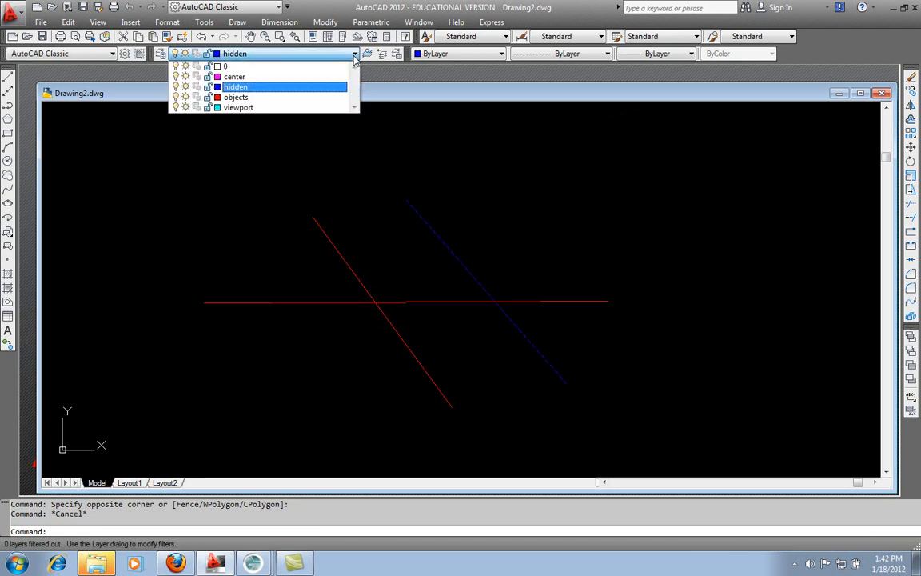
{"action": "left_click", "coordinate": [187, 88]}
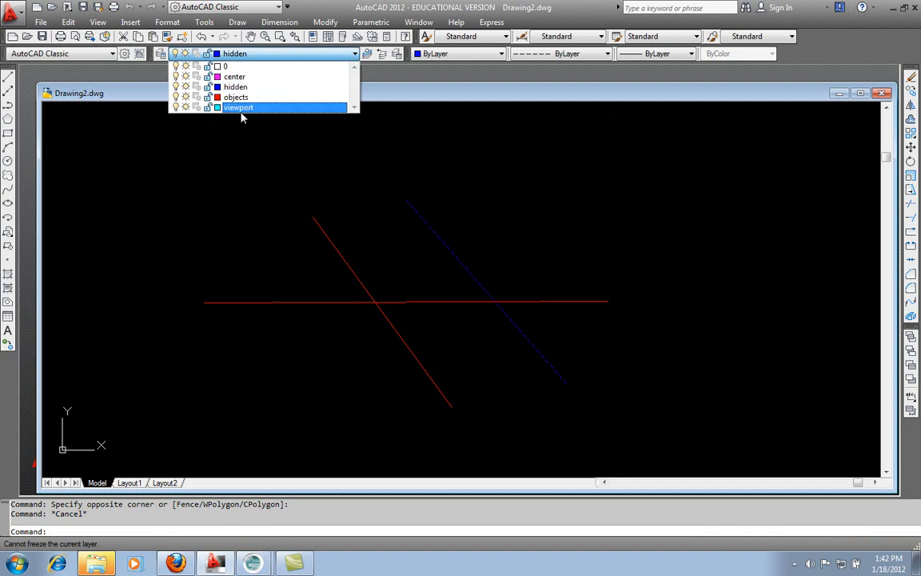
{"action": "left_click", "coordinate": [356, 55]}
Step: Make the objects layer current and freeze the hidden layer
{"action": "left_click", "coordinate": [356, 55]}
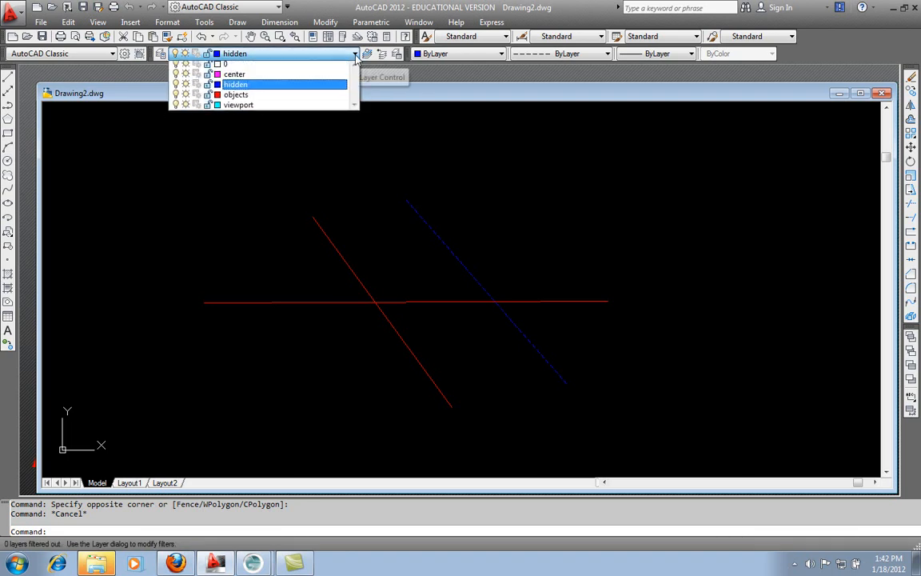
{"action": "left_click", "coordinate": [335, 96]}
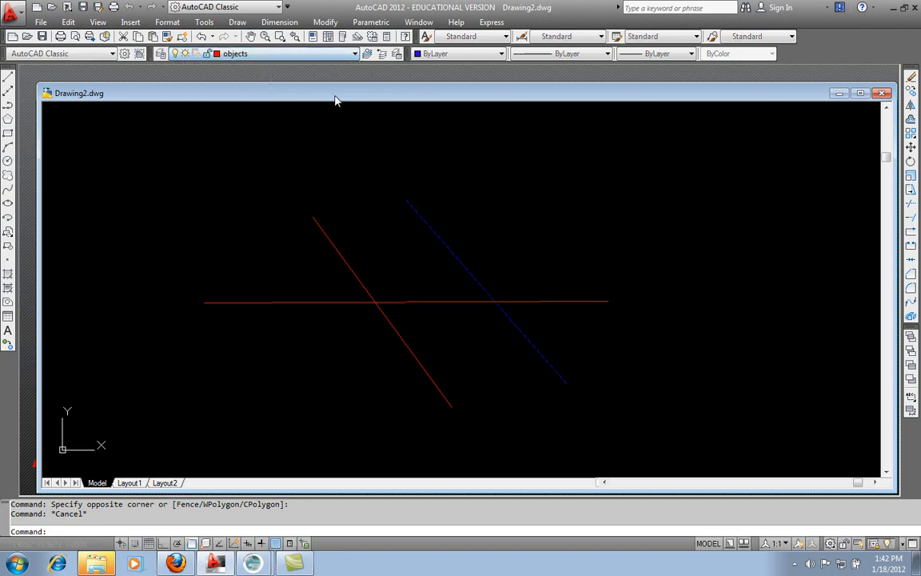
{"action": "left_click", "coordinate": [356, 54]}
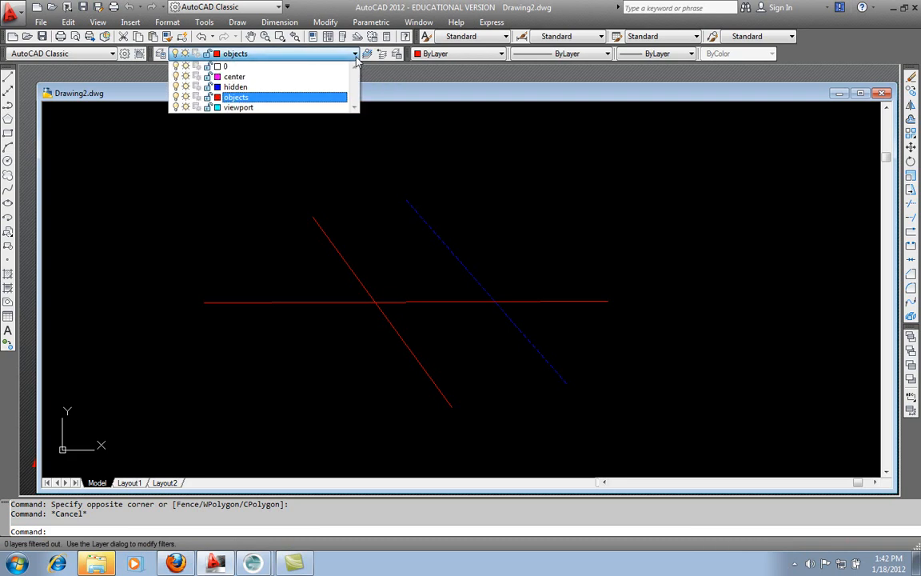
{"action": "left_click", "coordinate": [186, 87]}
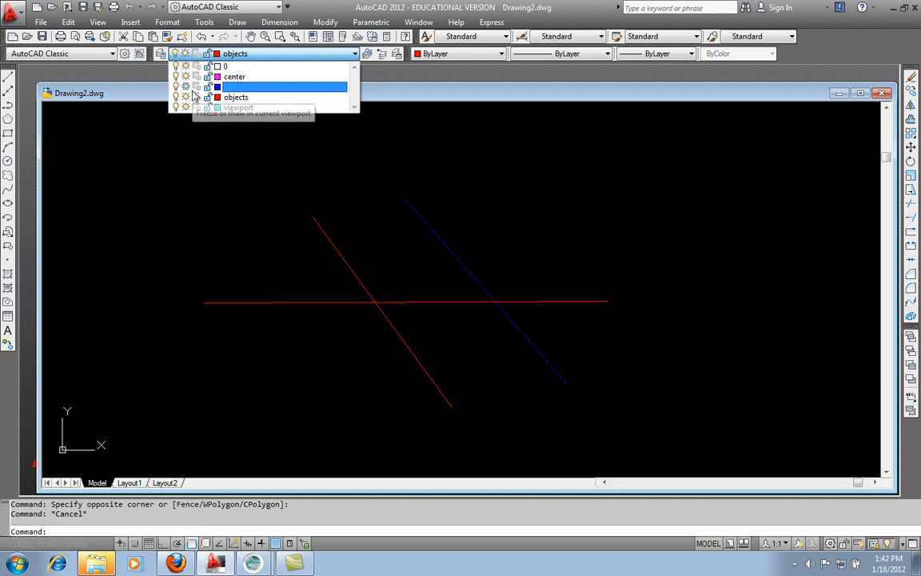
{"action": "left_click", "coordinate": [548, 176]}
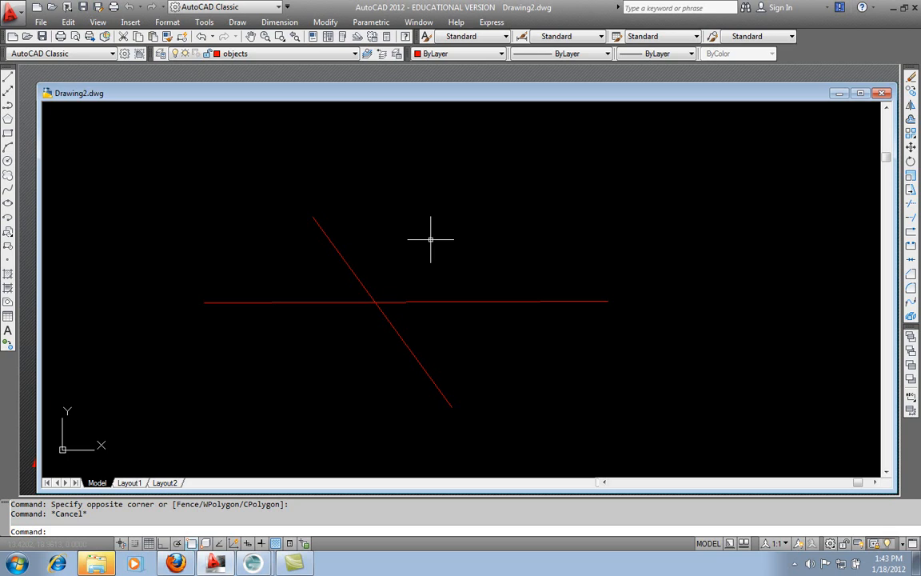
Step: Thaw the hidden layer
{"action": "left_click", "coordinate": [356, 54]}
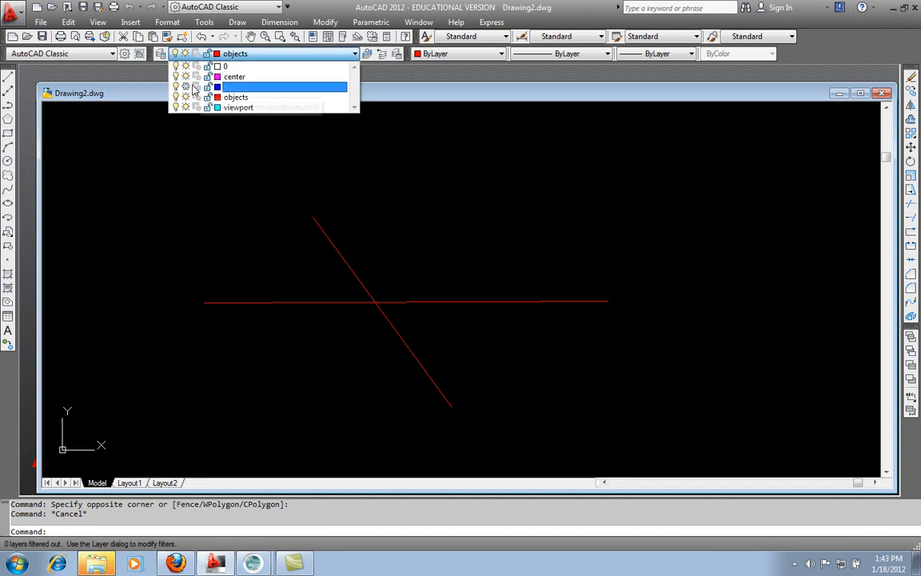
{"action": "left_click", "coordinate": [186, 88]}
{"action": "left_click", "coordinate": [409, 196]}
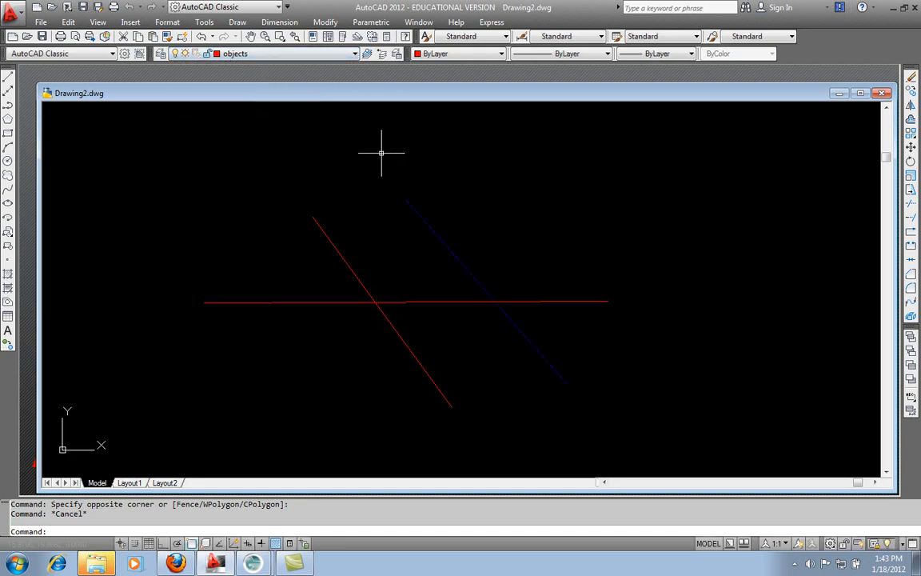
Step: Lock the hidden layer while keeping the objects layer current
{"action": "left_click", "coordinate": [356, 54]}
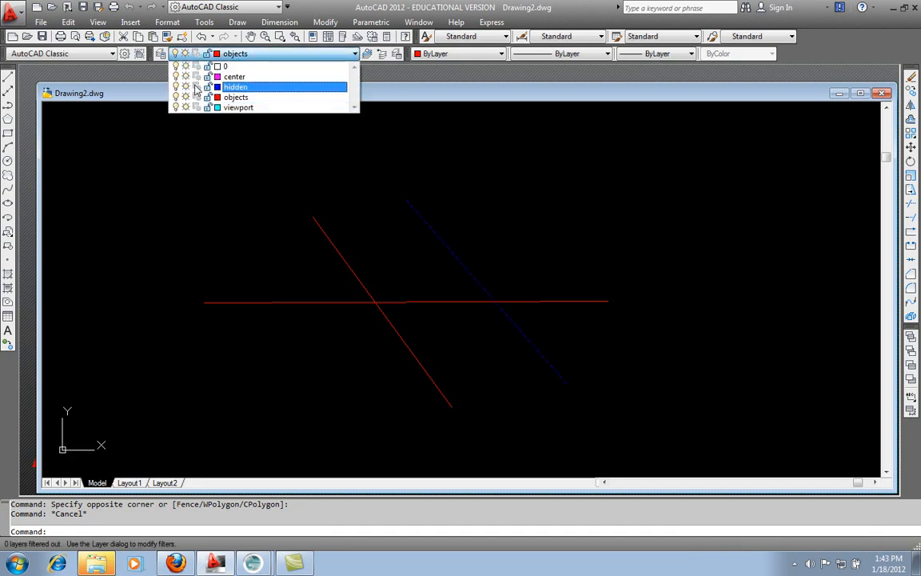
{"action": "left_click", "coordinate": [209, 87]}
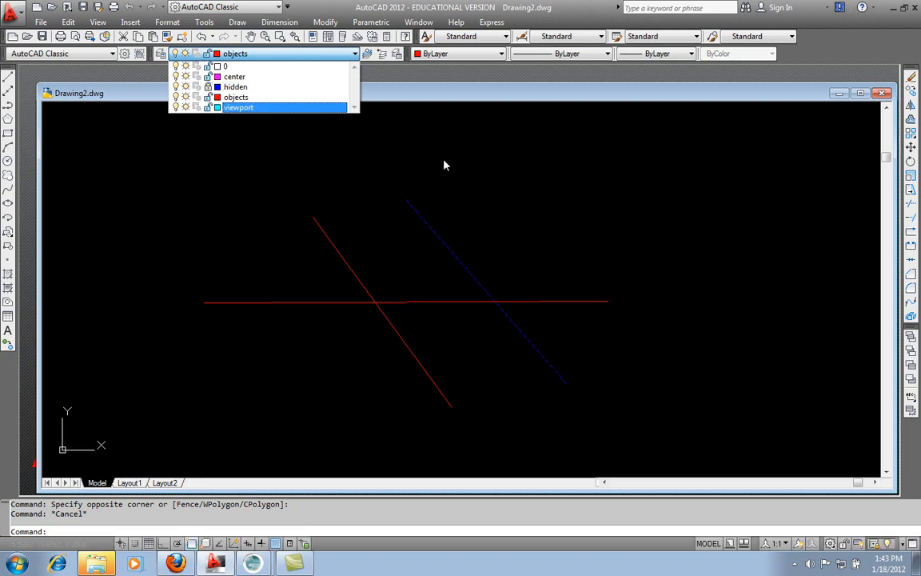
{"action": "left_click", "coordinate": [479, 147]}
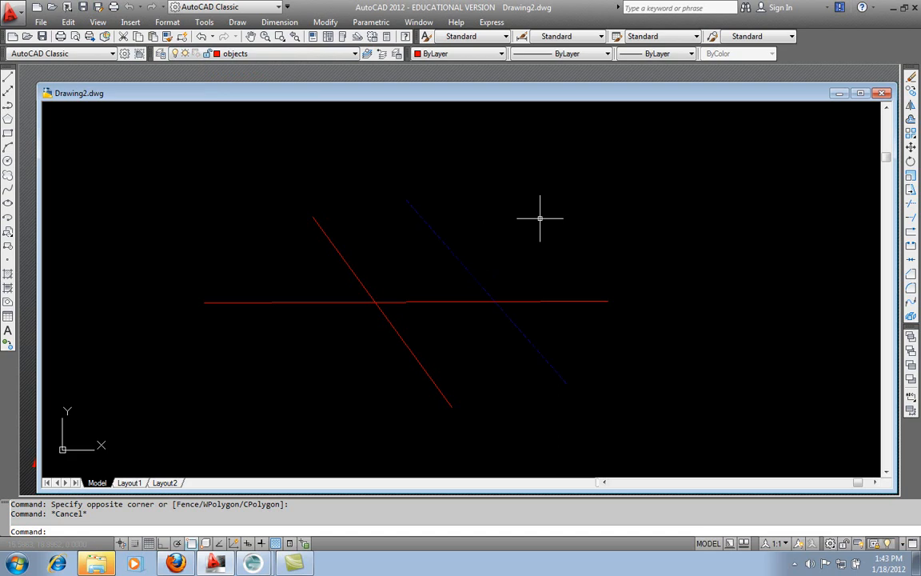
Step: Try to erase the blue dashed diagonal line on the locked hidden layer and end the command
{"action": "left_click", "coordinate": [464, 264]}
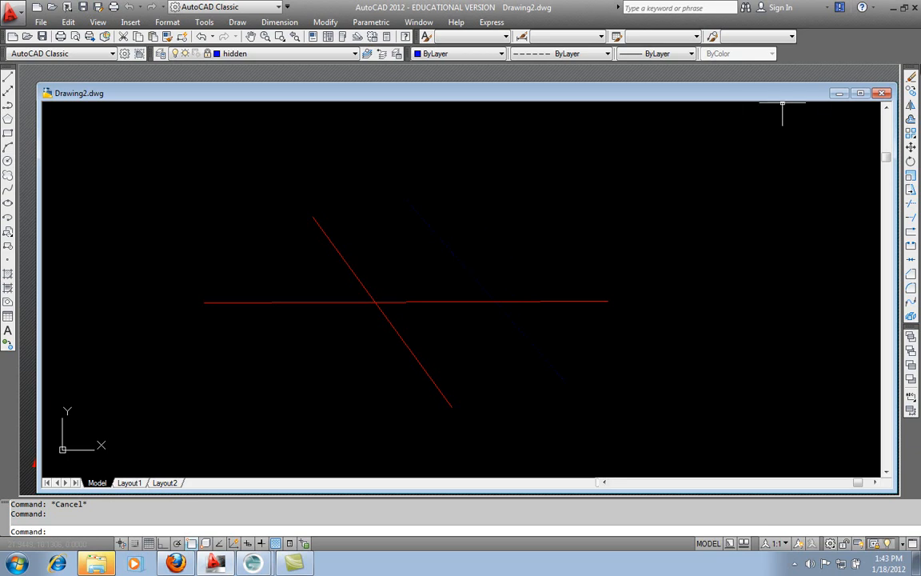
{"action": "left_click", "coordinate": [911, 78]}
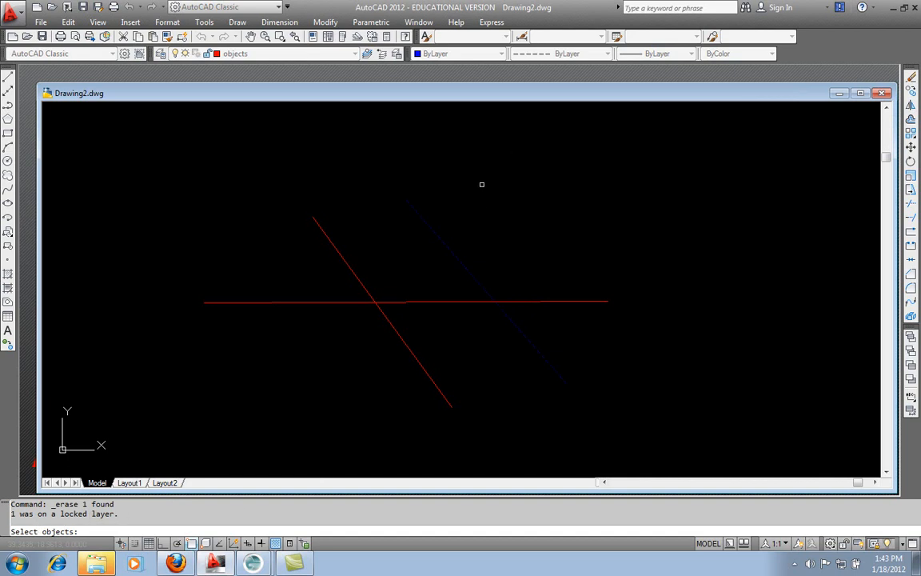
{"action": "key", "text": "Return"}
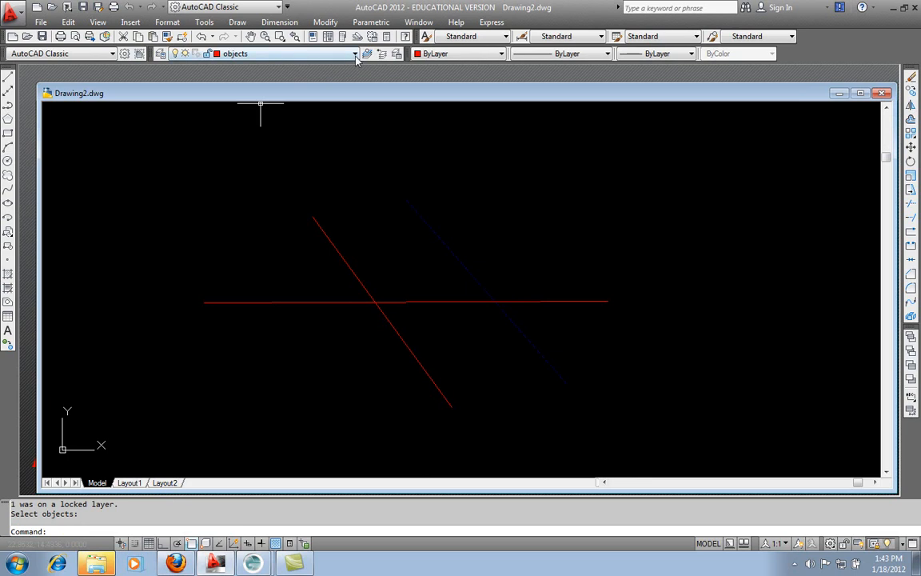
Step: Unlock the hidden layer
{"action": "left_click", "coordinate": [320, 52]}
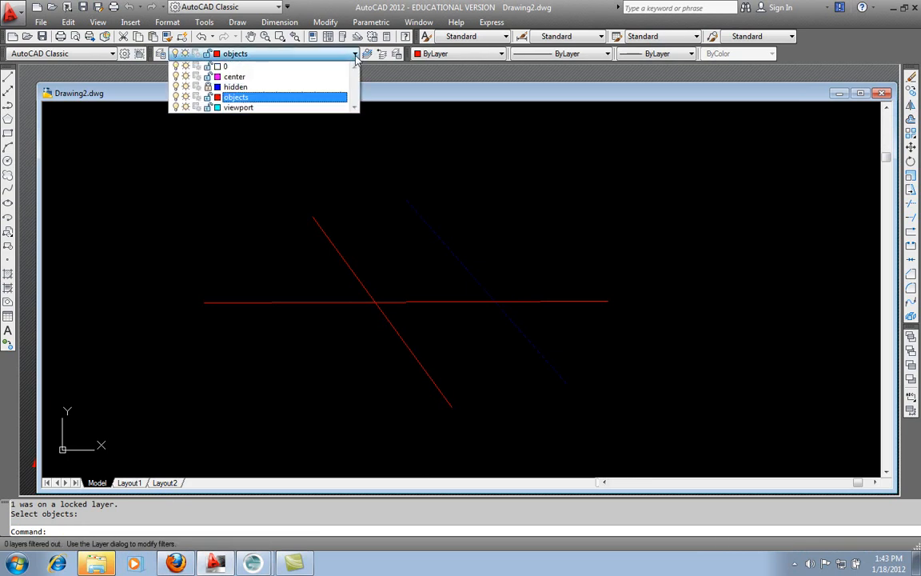
{"action": "left_click", "coordinate": [208, 87]}
{"action": "left_click", "coordinate": [404, 137]}
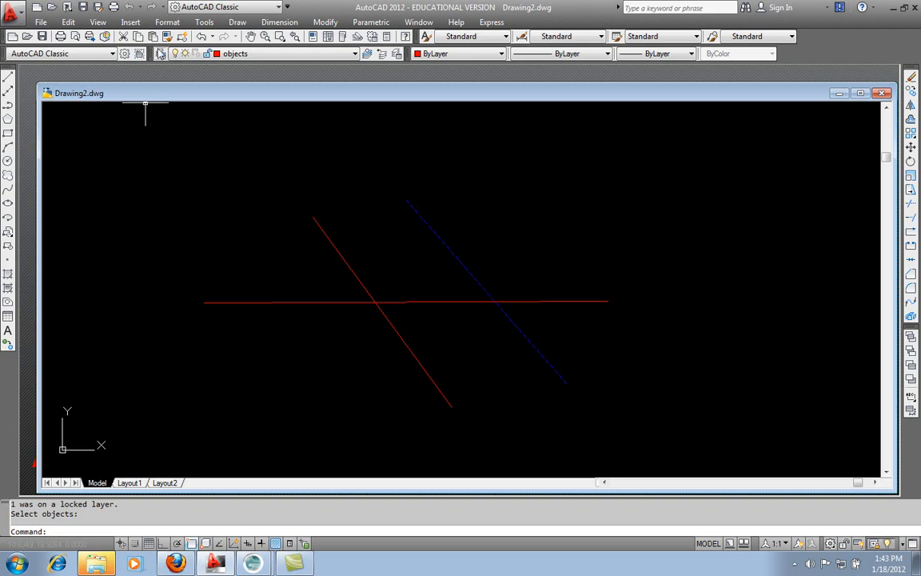
Step: Review the color, linetype and status of all layers in the Layer Properties Manager and close it
{"action": "left_click", "coordinate": [168, 22]}
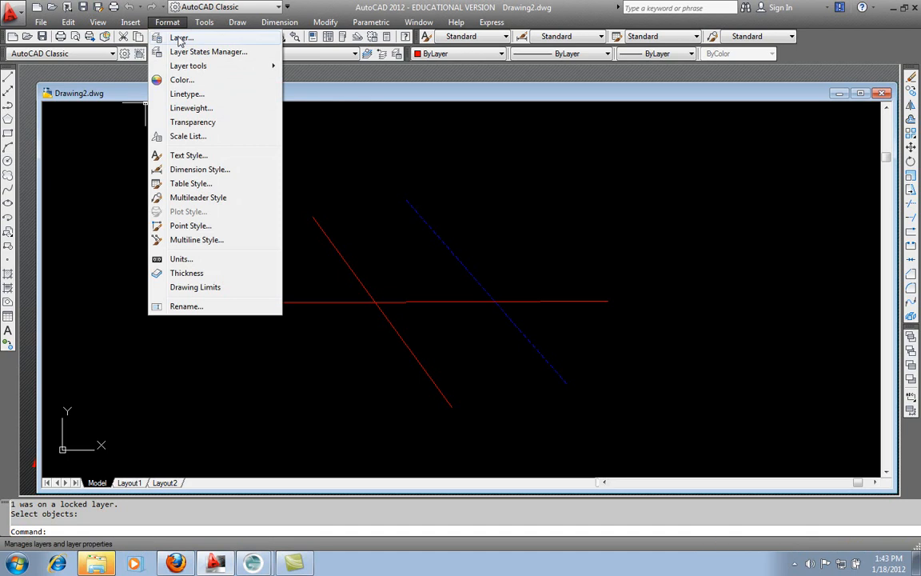
{"action": "left_click", "coordinate": [180, 39]}
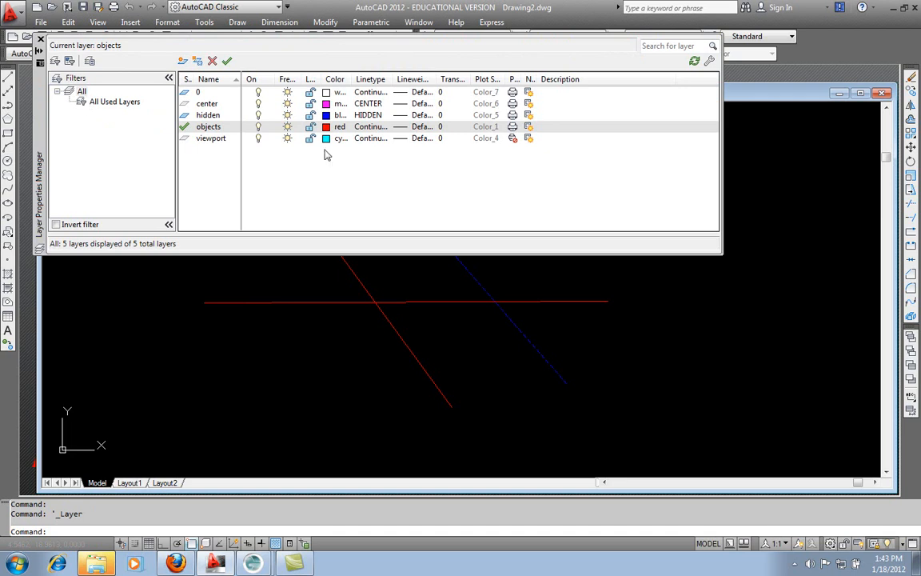
{"action": "left_click", "coordinate": [40, 38]}
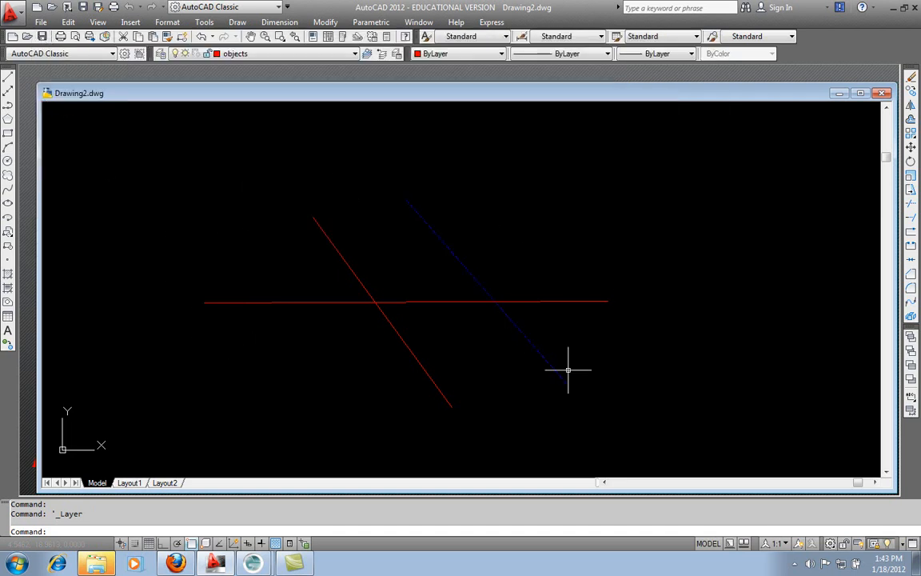
Step: Save the drawing to the Desktop under the file name LAB 3
{"action": "left_click", "coordinate": [39, 22]}
{"action": "left_click", "coordinate": [100, 199]}
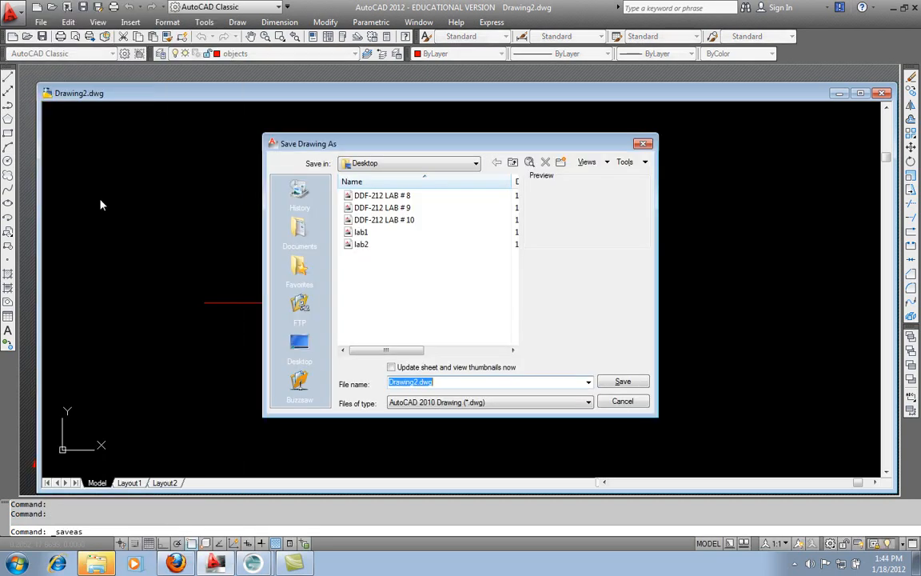
{"action": "left_click", "coordinate": [444, 381]}
{"action": "double_click", "coordinate": [445, 381]}
{"action": "type", "text": "l"}
{"action": "key", "text": "BackSpace"}
{"action": "type", "text": "LAB"}
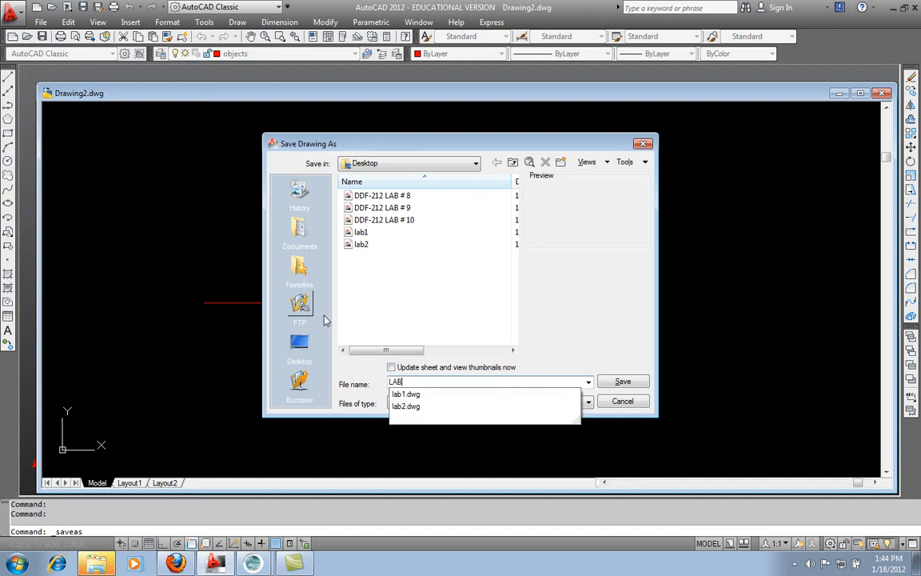
{"action": "type", "text": " 3"}
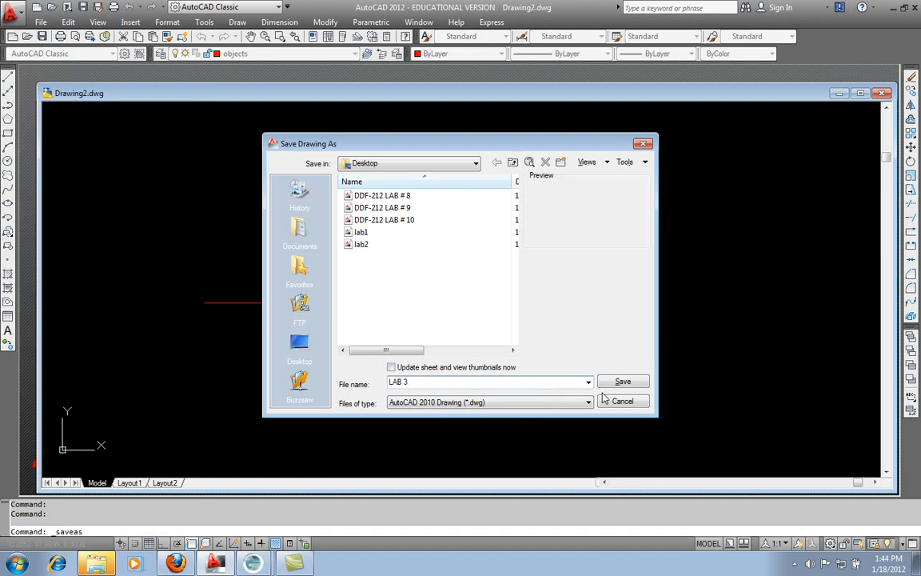
{"action": "left_click", "coordinate": [623, 382]}
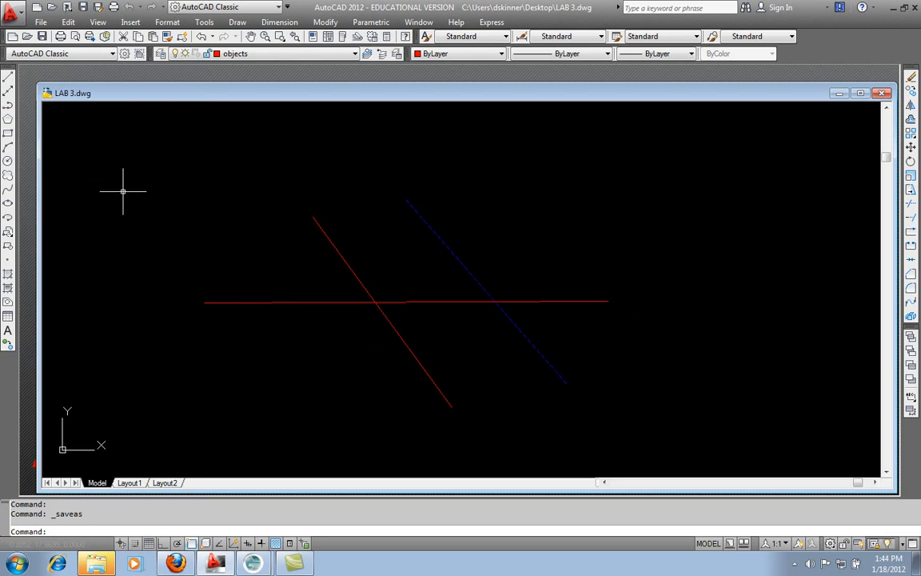
Step: Save a copy of the drawing to the Desktop under the new name LAB 4
{"action": "left_click", "coordinate": [41, 22]}
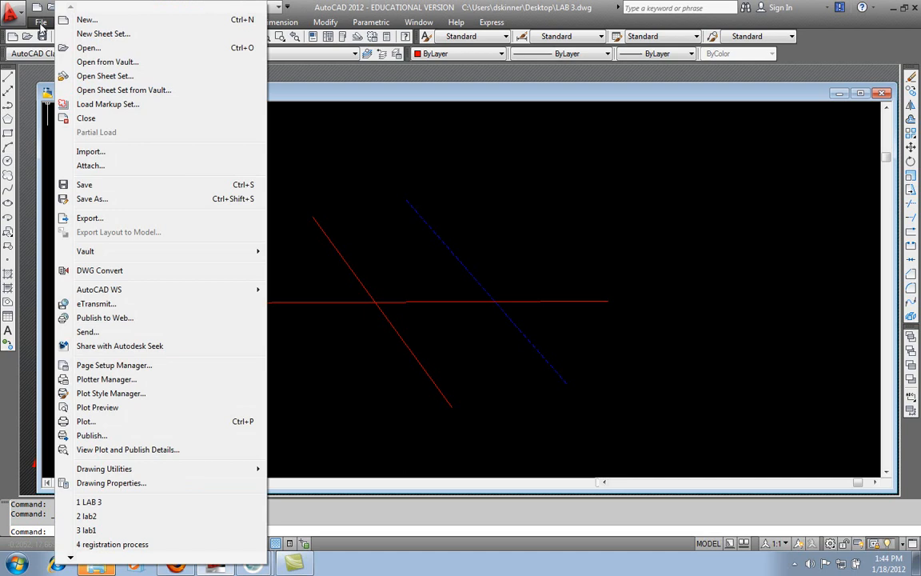
{"action": "left_click", "coordinate": [127, 201]}
{"action": "left_click", "coordinate": [417, 381]}
{"action": "key", "text": "BackSpace"}
{"action": "type", "text": "4"}
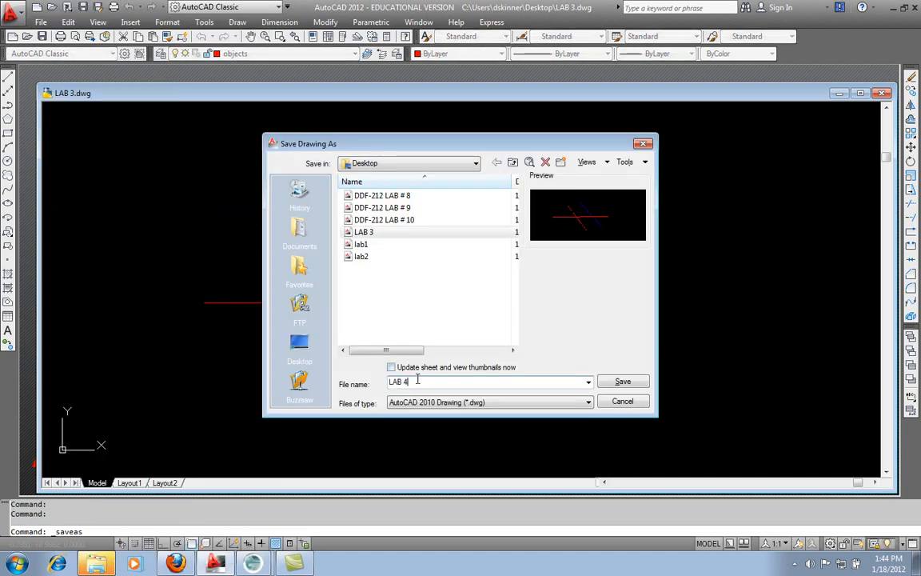
{"action": "left_click", "coordinate": [614, 382]}
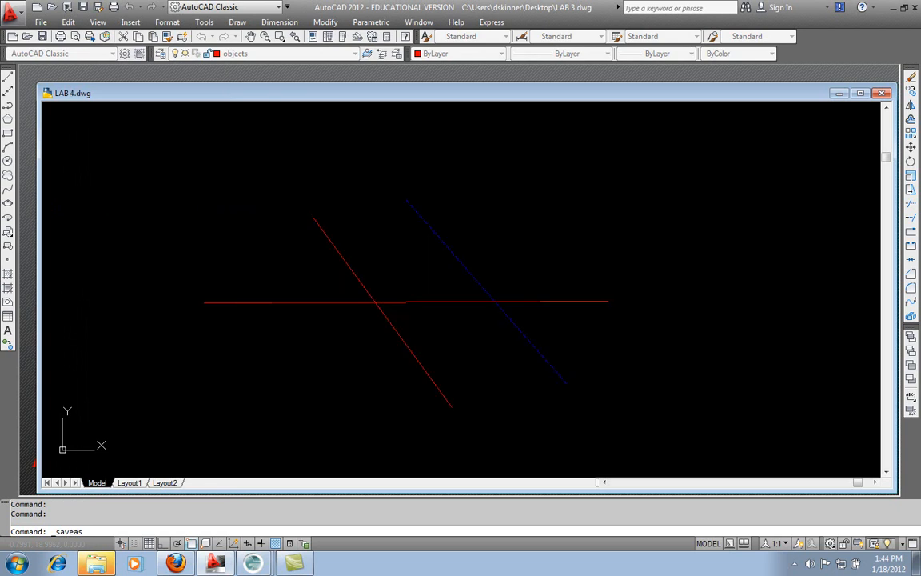
Step: Select all three lines with a crossing window and erase them from the LAB 4 drawing
{"action": "left_click", "coordinate": [523, 204]}
{"action": "left_click", "coordinate": [263, 365]}
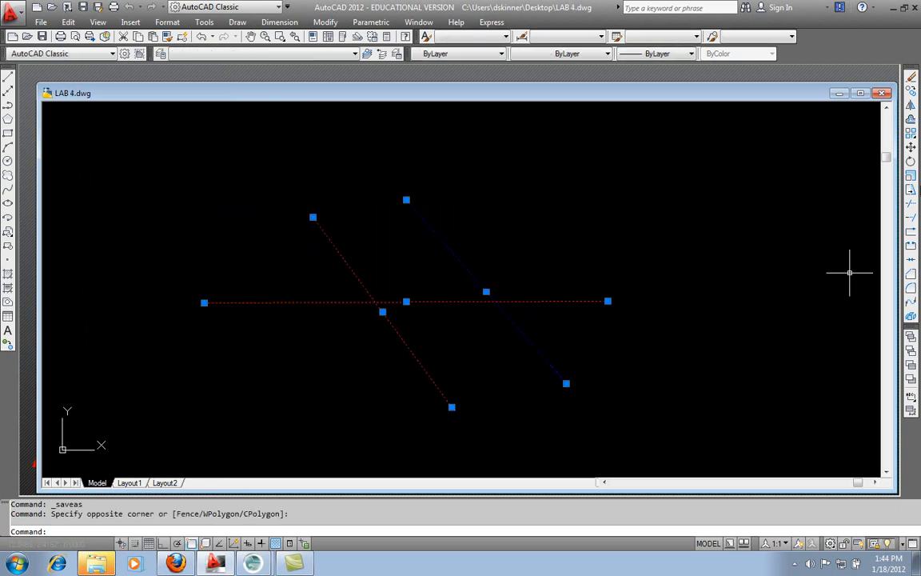
{"action": "key", "text": "Delete"}
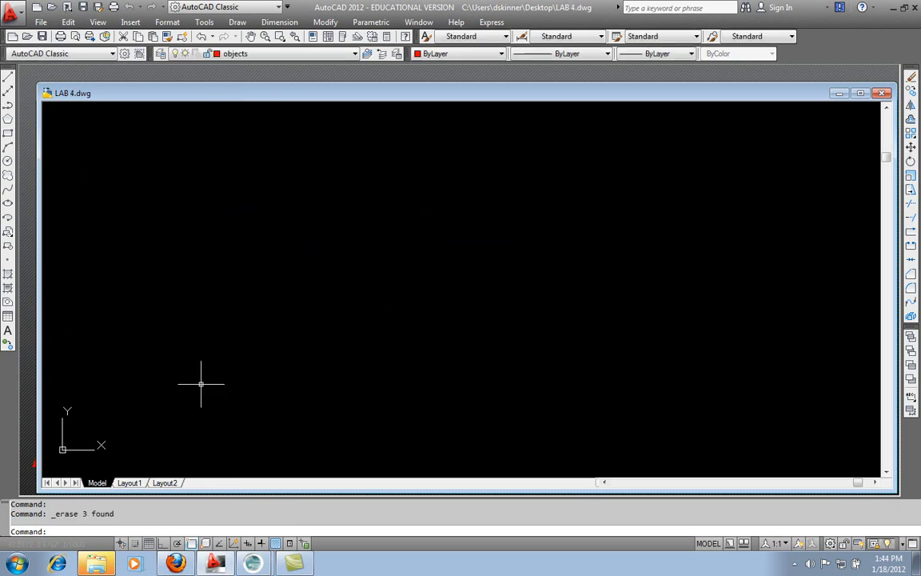
Step: Undo the erasure of the three lines
{"action": "left_click", "coordinate": [354, 54]}
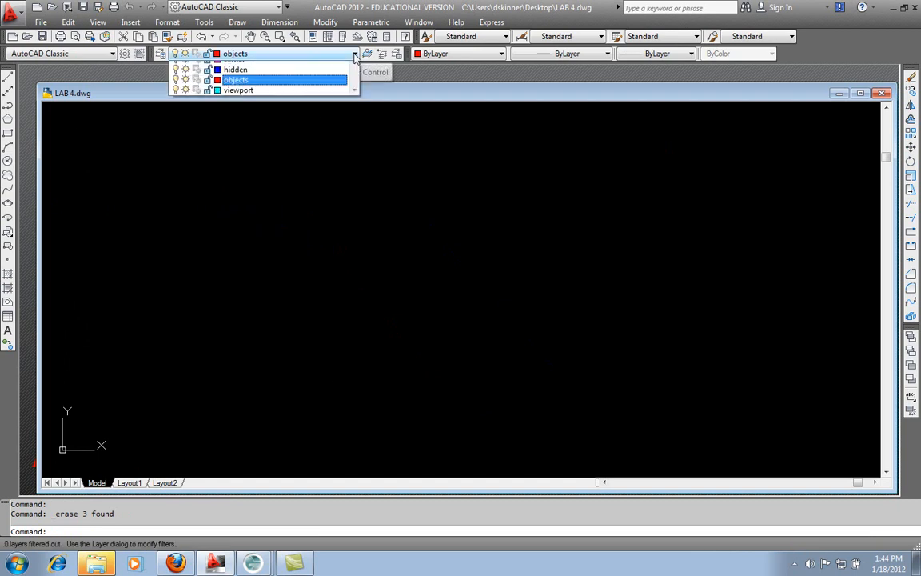
{"action": "left_click", "coordinate": [354, 53]}
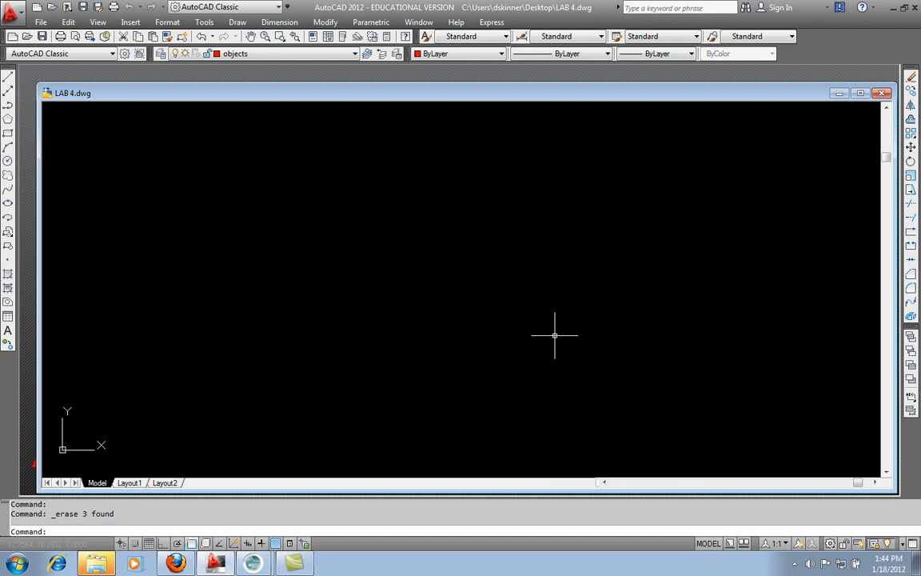
{"action": "left_click", "coordinate": [202, 37]}
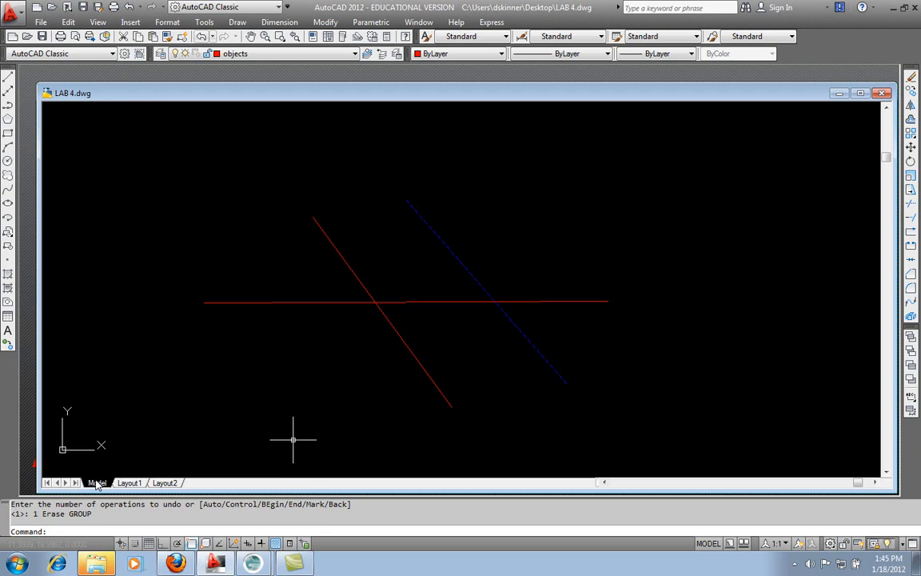
{"action": "mouse_move", "coordinate": [130, 485]}
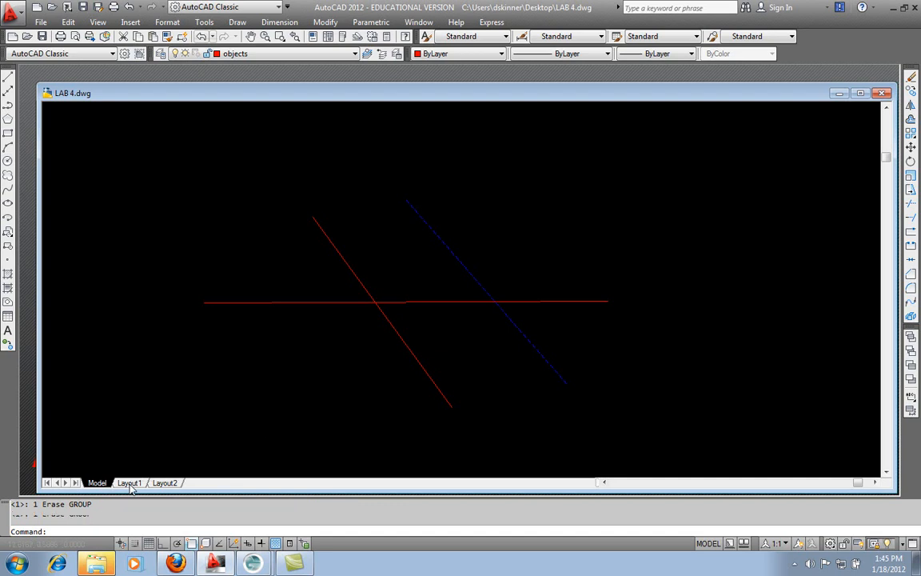
Step: Switch to Layout1 and move the viewport frame onto the viewport layer
{"action": "left_click", "coordinate": [130, 484]}
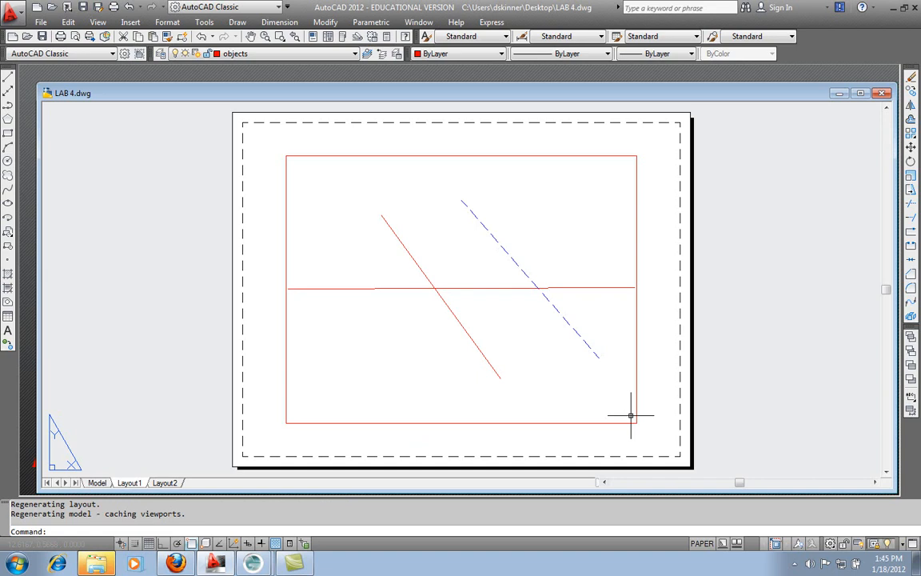
{"action": "mouse_move", "coordinate": [617, 422]}
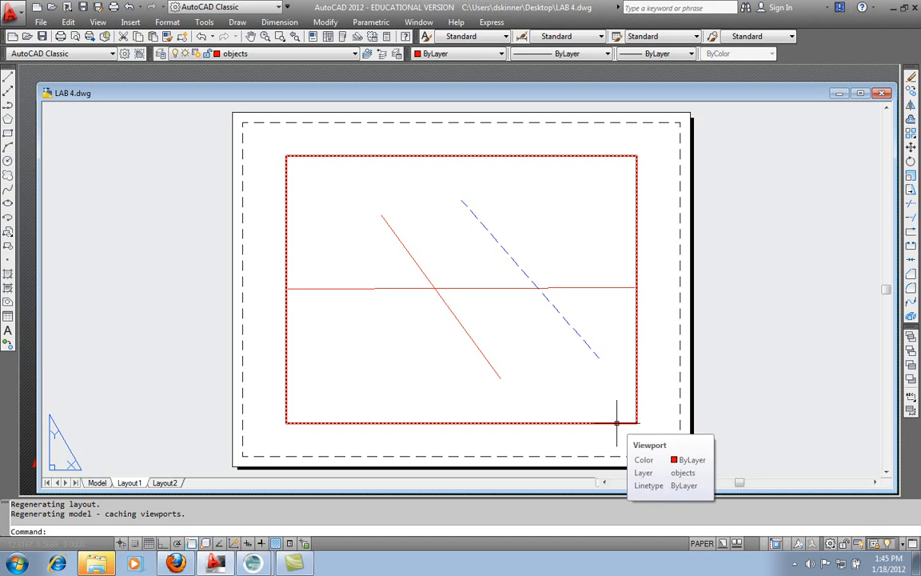
{"action": "left_click", "coordinate": [617, 422]}
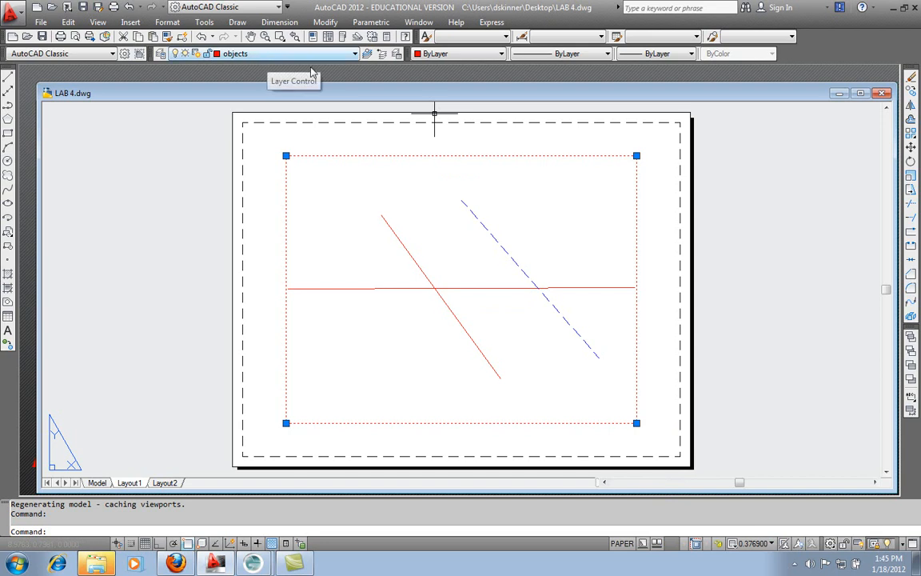
{"action": "left_click", "coordinate": [354, 54]}
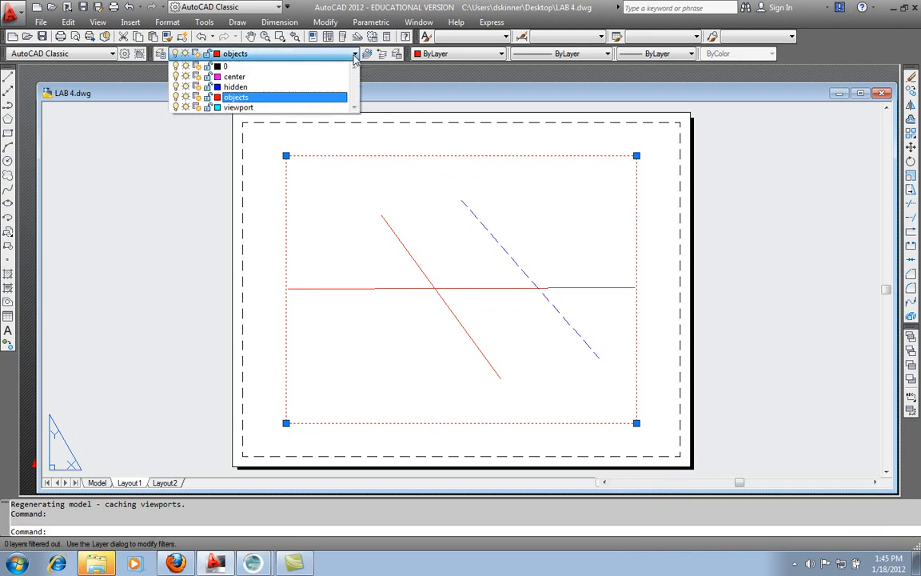
{"action": "left_click", "coordinate": [308, 108]}
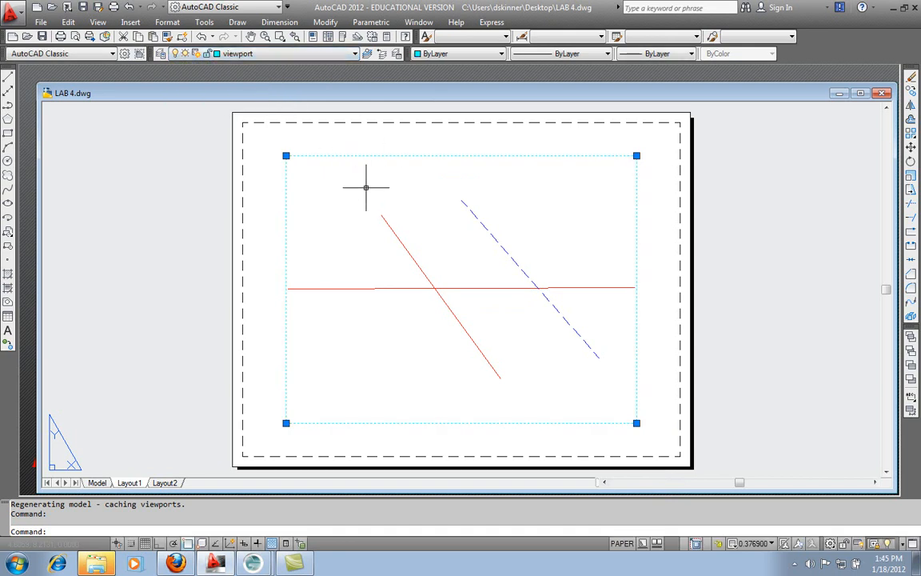
{"action": "key", "text": "Escape"}
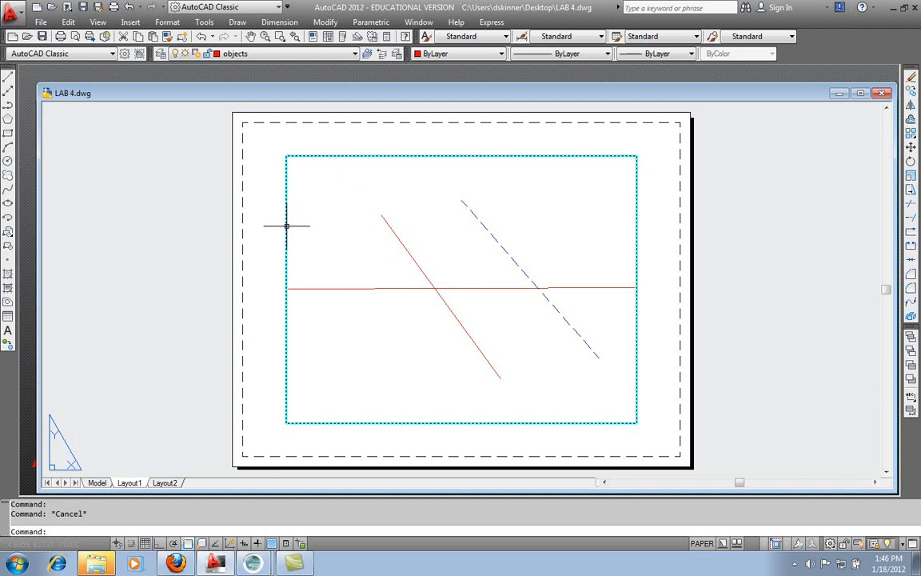
Step: Stretch the viewport's corners outward so its frame sits just inside the dashed printable-area margin
{"action": "left_click", "coordinate": [325, 154]}
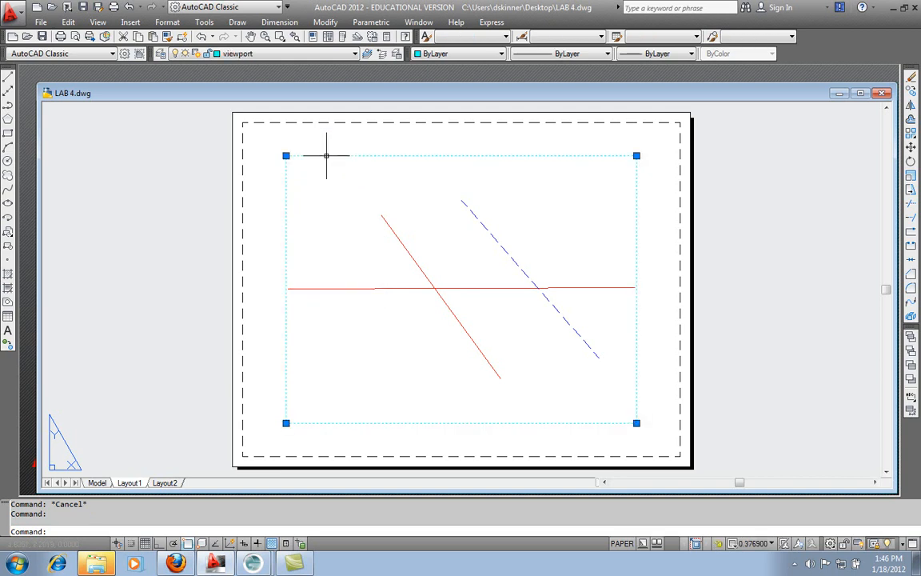
{"action": "left_click", "coordinate": [285, 155]}
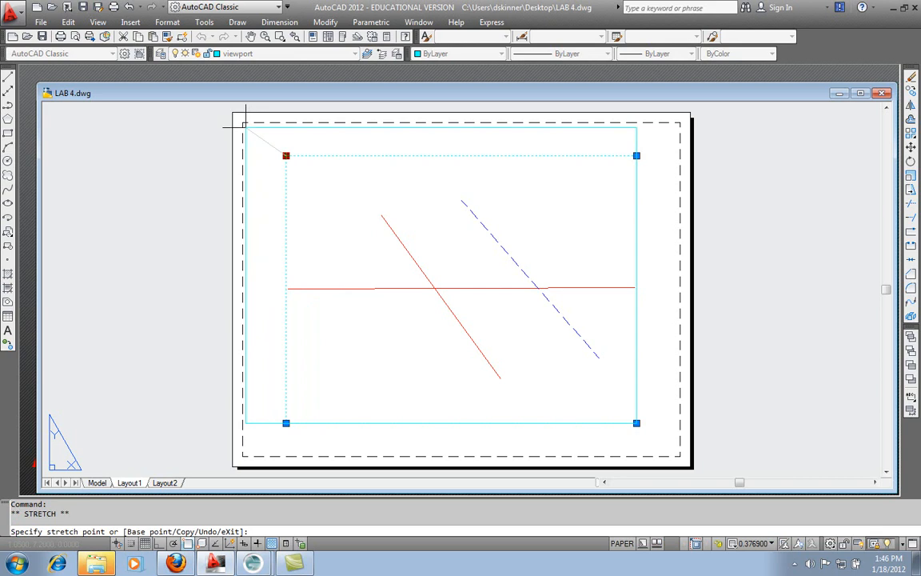
{"action": "left_click", "coordinate": [245, 127]}
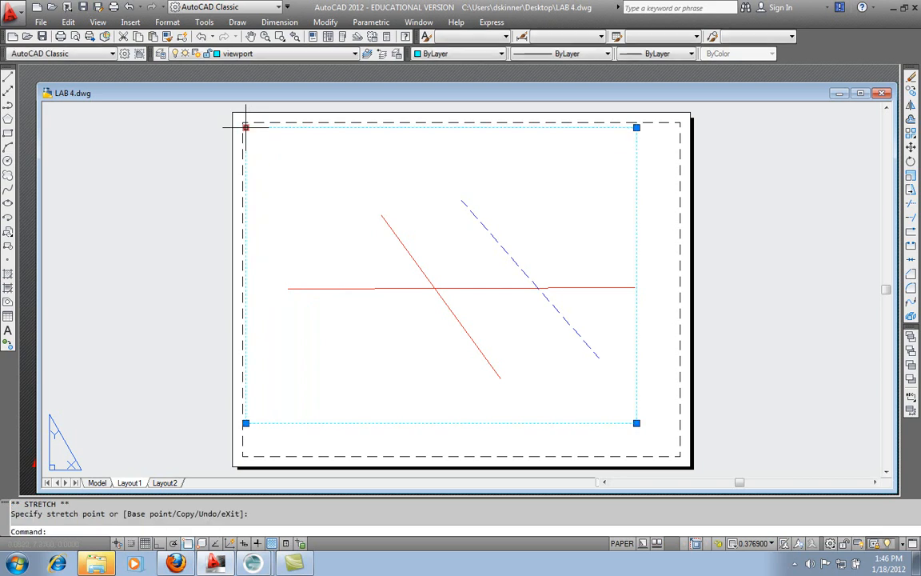
{"action": "left_click", "coordinate": [636, 128]}
{"action": "left_click", "coordinate": [675, 127]}
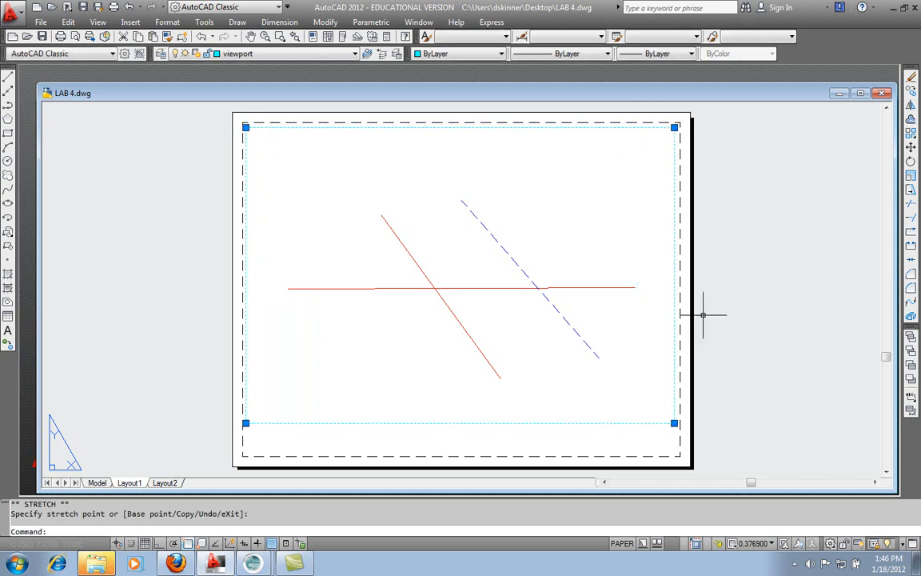
{"action": "left_click", "coordinate": [674, 423]}
{"action": "left_click", "coordinate": [674, 447]}
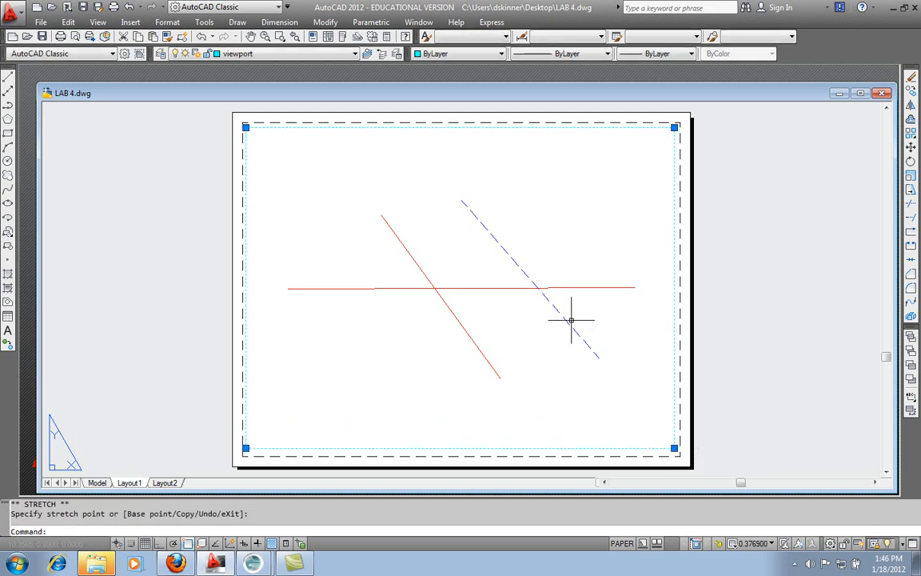
{"action": "key", "text": "Escape"}
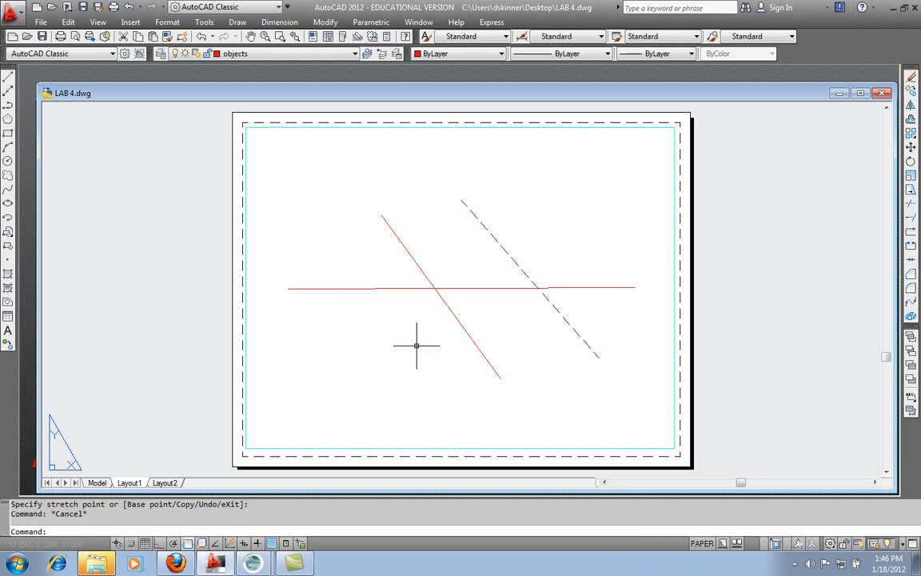
Step: Try to window-select the lines from paper space, and select all three from model space inside the viewport
{"action": "left_click", "coordinate": [530, 226]}
{"action": "left_click", "coordinate": [362, 323]}
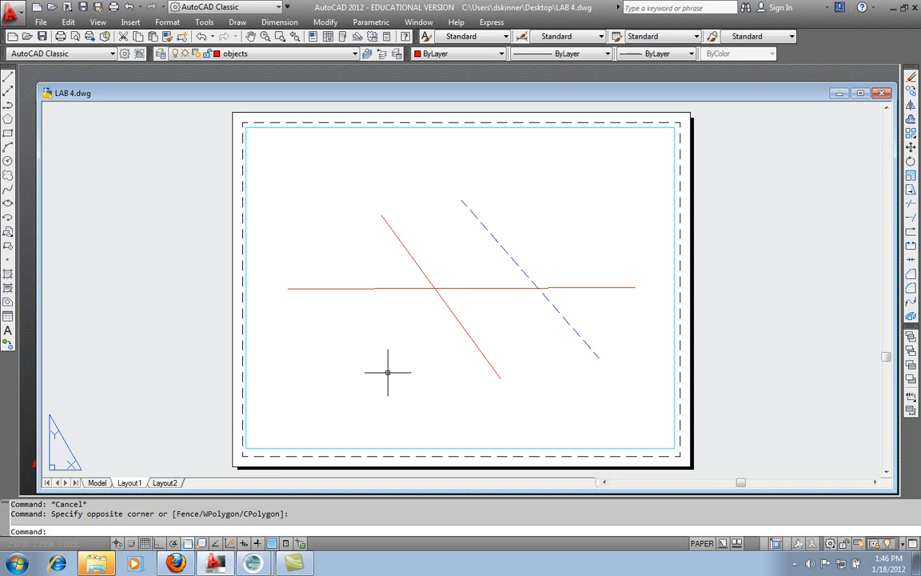
{"action": "left_click", "coordinate": [701, 544]}
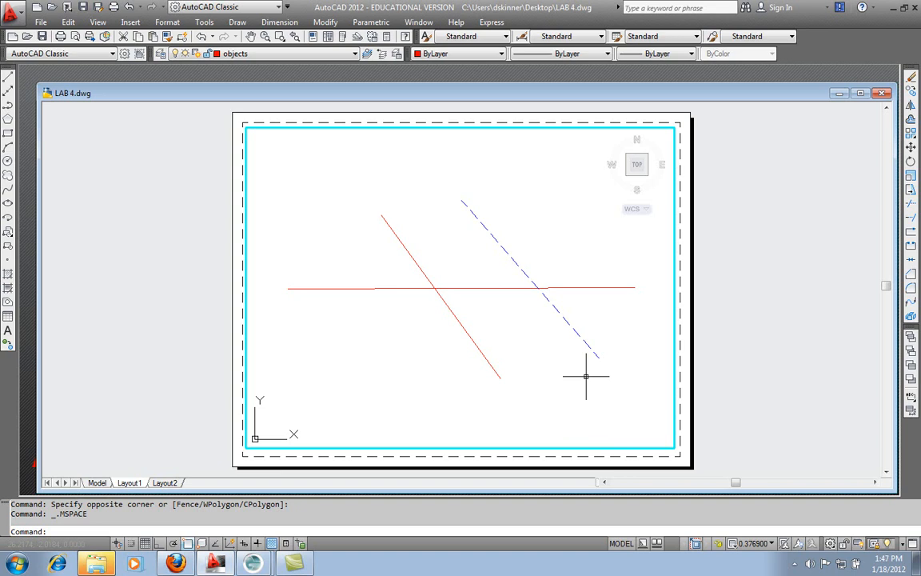
{"action": "left_click", "coordinate": [626, 289]}
{"action": "left_click", "coordinate": [580, 328]}
{"action": "left_click", "coordinate": [460, 369]}
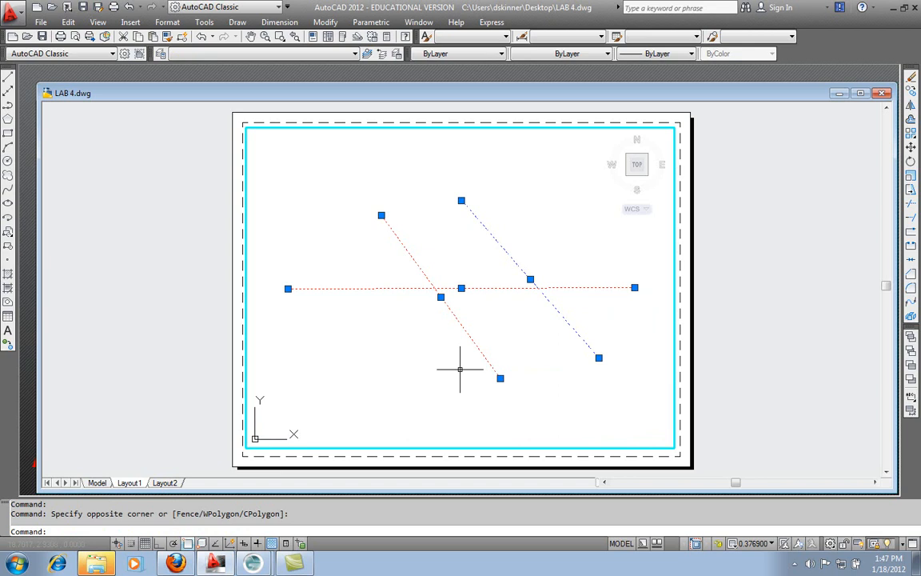
{"action": "key", "text": "Escape"}
{"action": "key", "text": "Escape"}
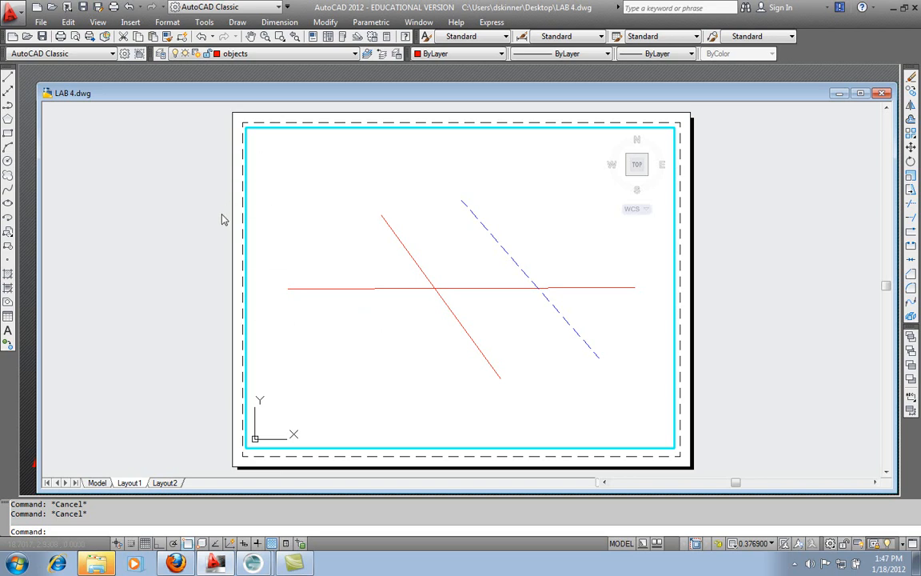
Step: Display the Viewports toolbar
{"action": "right_click", "coordinate": [7, 410]}
{"action": "mouse_move", "coordinate": [43, 433]}
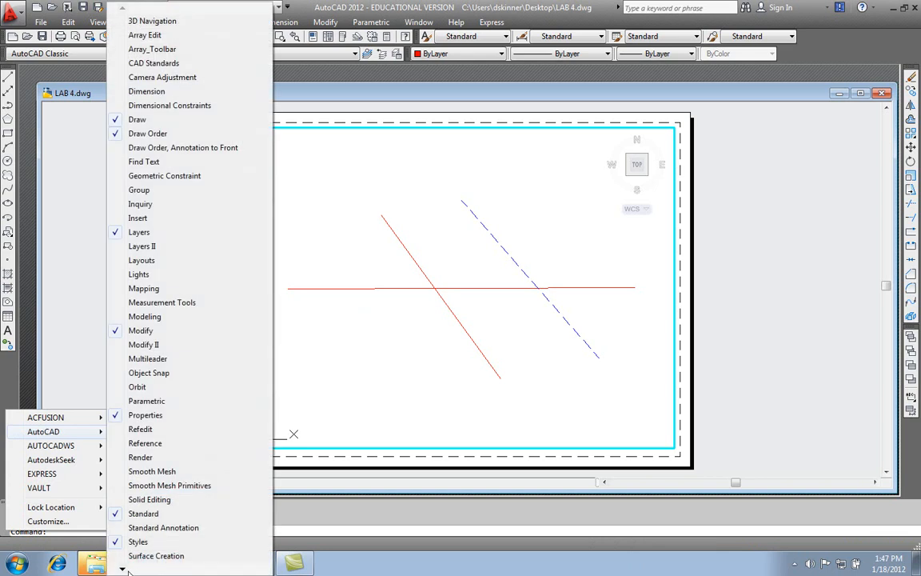
{"action": "mouse_move", "coordinate": [128, 572]}
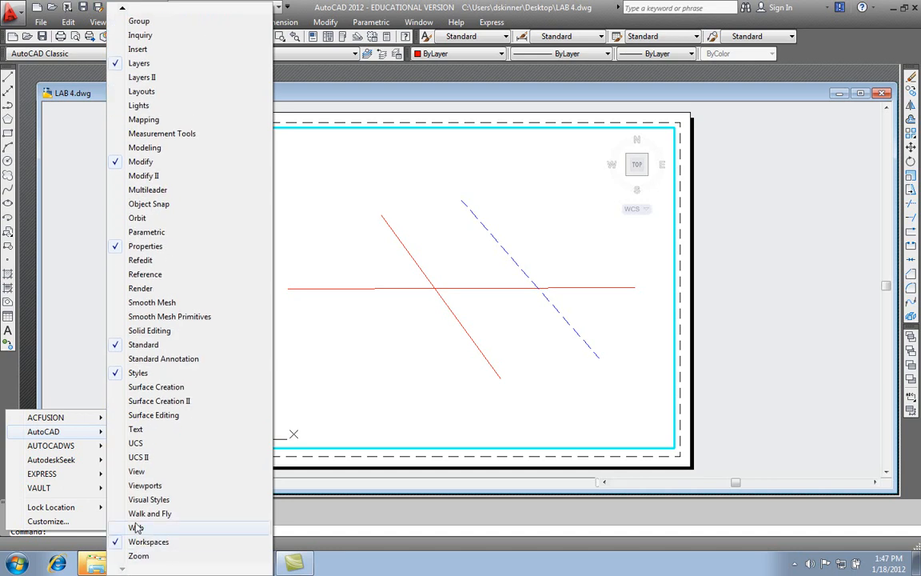
{"action": "left_click", "coordinate": [145, 486]}
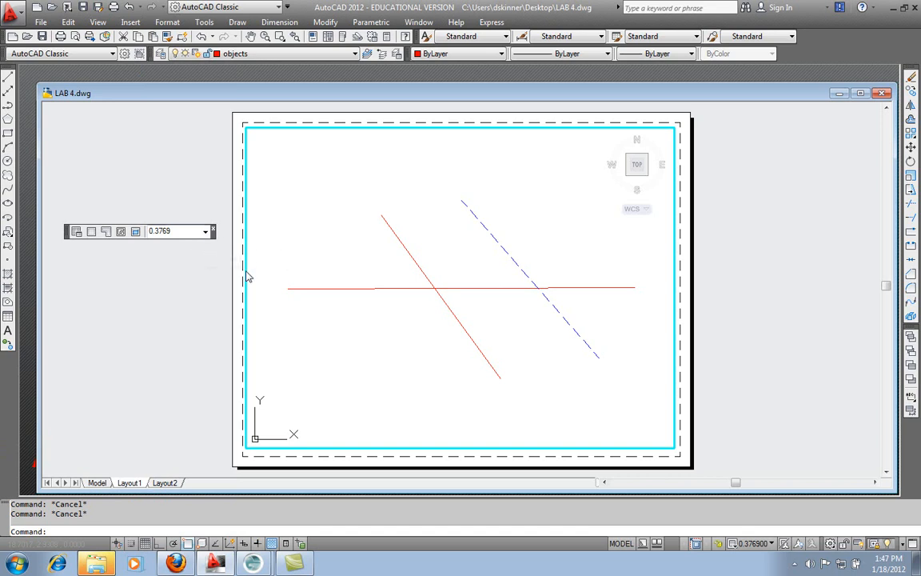
Step: Return to paper space, select the viewport frame, and try the viewport scales 1:1 and 1:2
{"action": "left_click", "coordinate": [622, 543]}
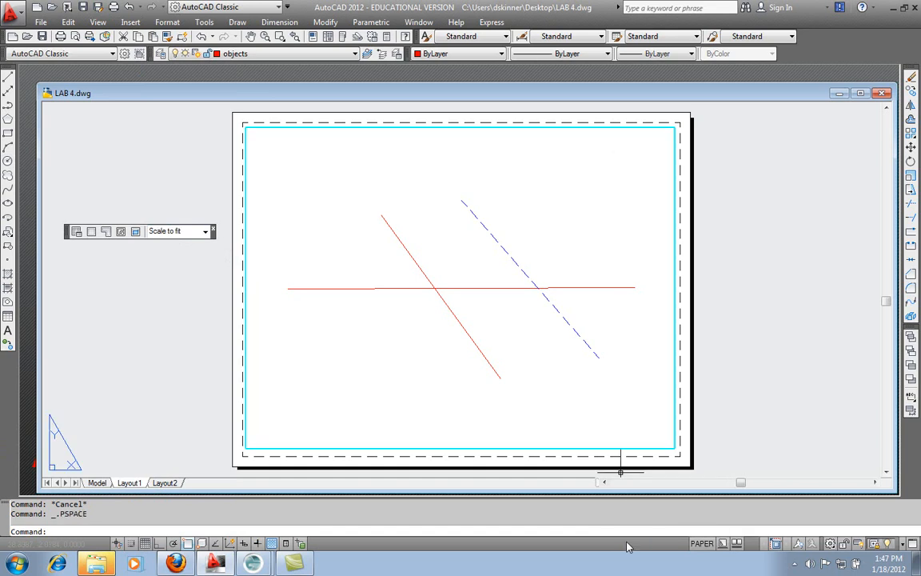
{"action": "left_click", "coordinate": [244, 307]}
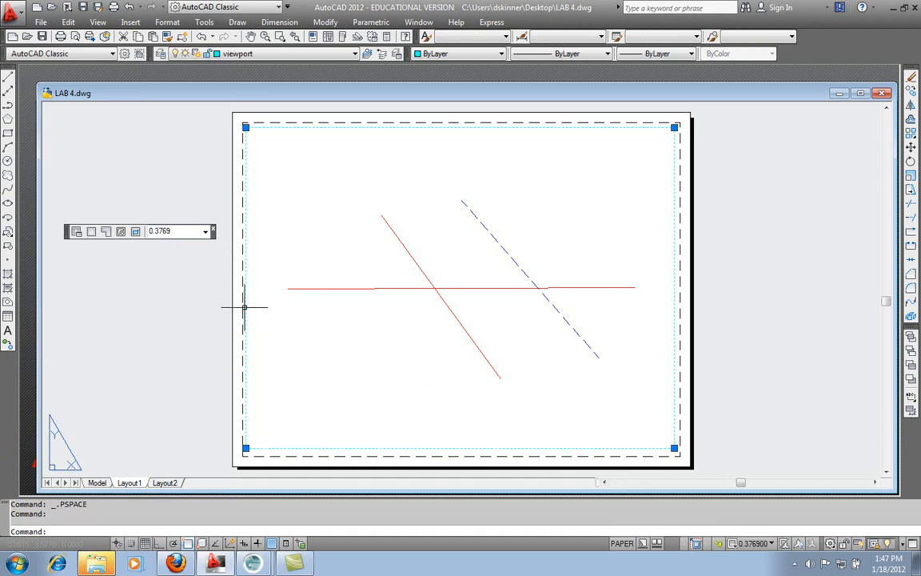
{"action": "left_click", "coordinate": [205, 231]}
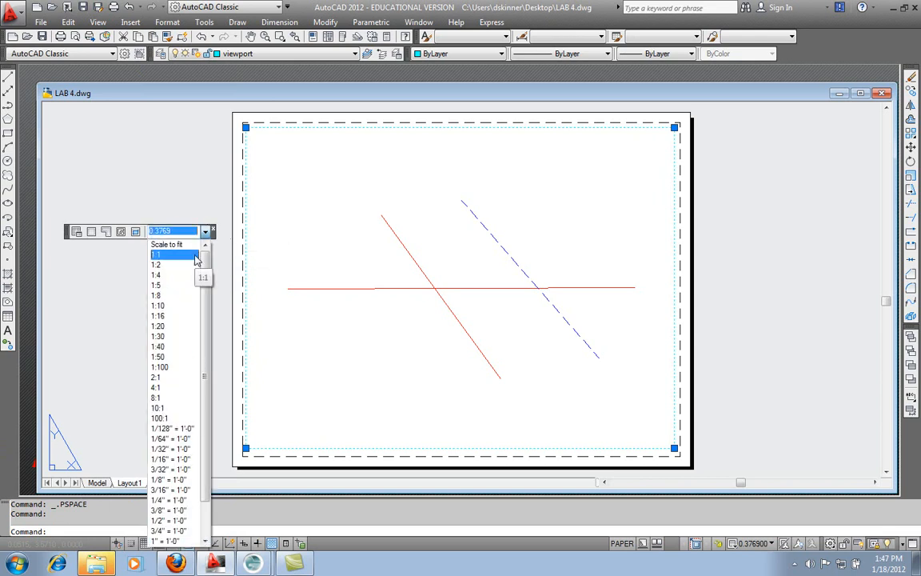
{"action": "left_click", "coordinate": [174, 254]}
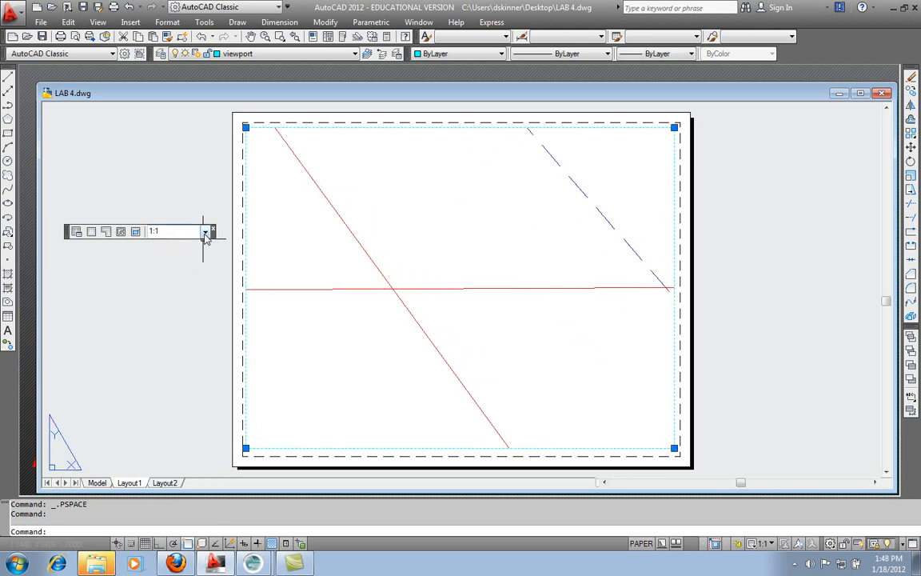
{"action": "left_click", "coordinate": [206, 233]}
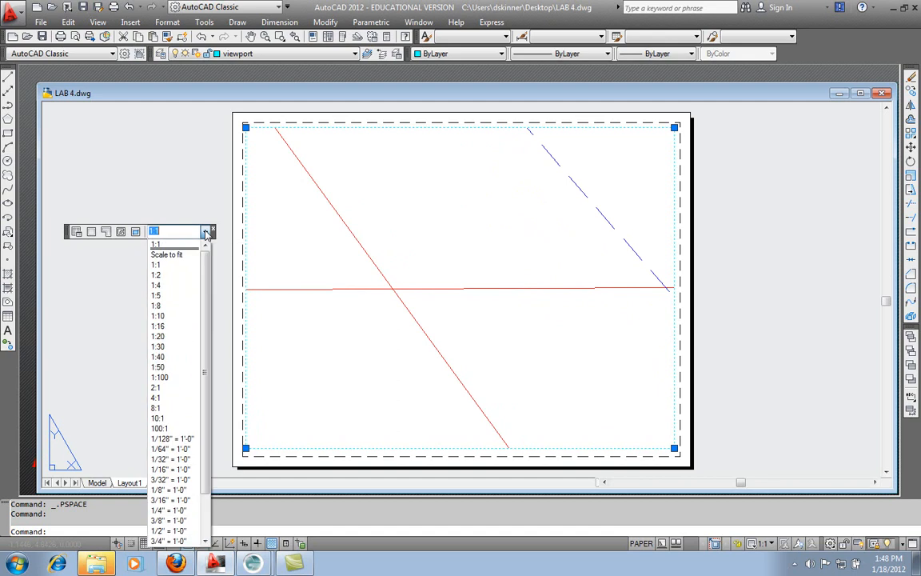
{"action": "left_click", "coordinate": [178, 275]}
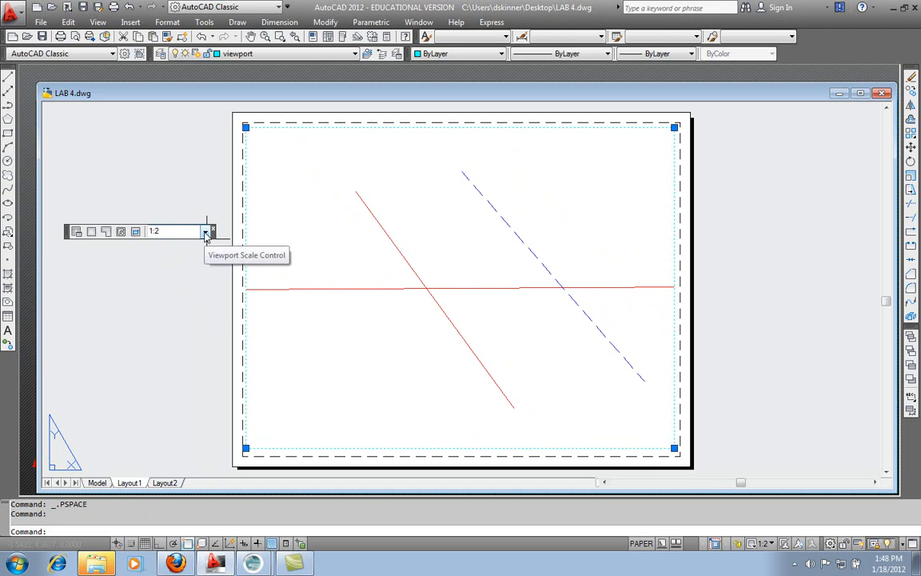
Step: Try the architectural viewport scales 1/4" = 1'-0" and 6" = 1'-0" on the selected viewport
{"action": "left_click", "coordinate": [205, 232]}
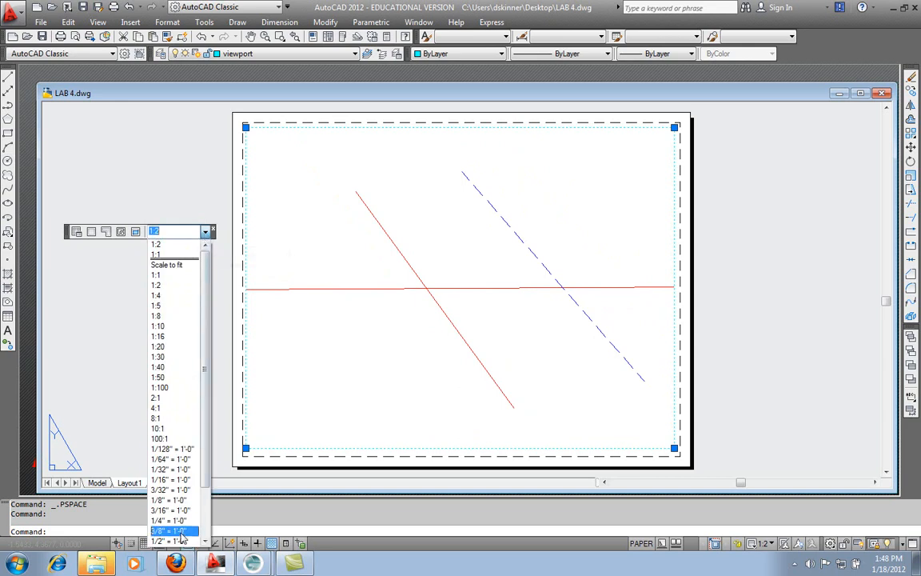
{"action": "left_click", "coordinate": [204, 543]}
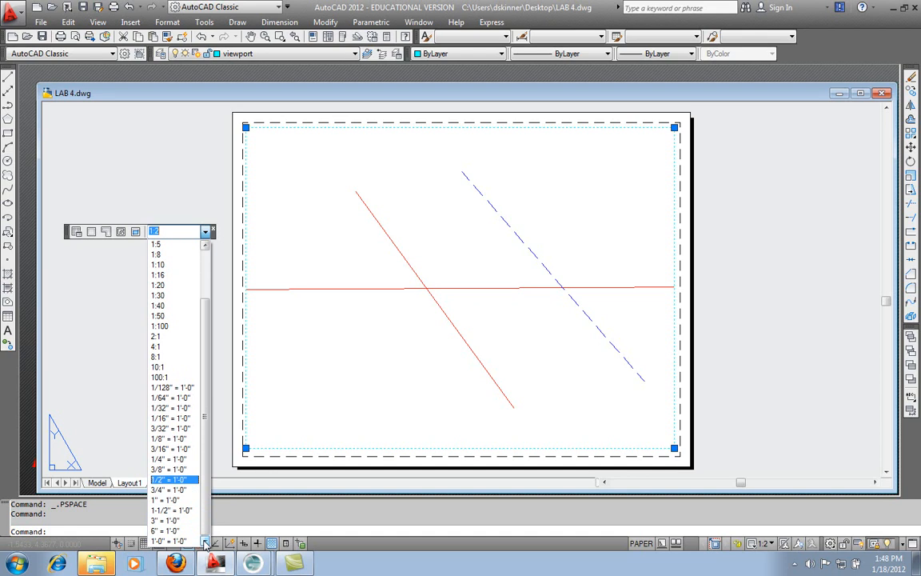
{"action": "left_click", "coordinate": [183, 460]}
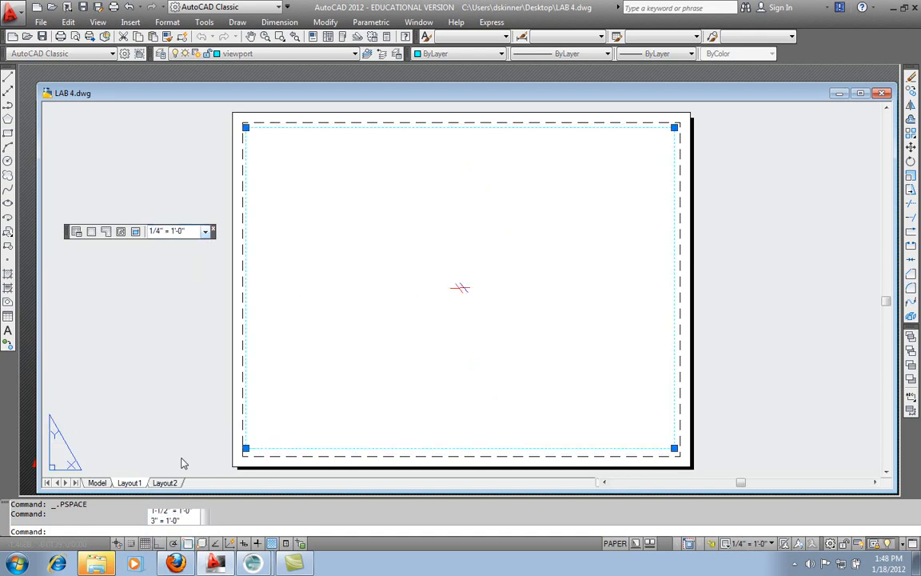
{"action": "left_click", "coordinate": [206, 232]}
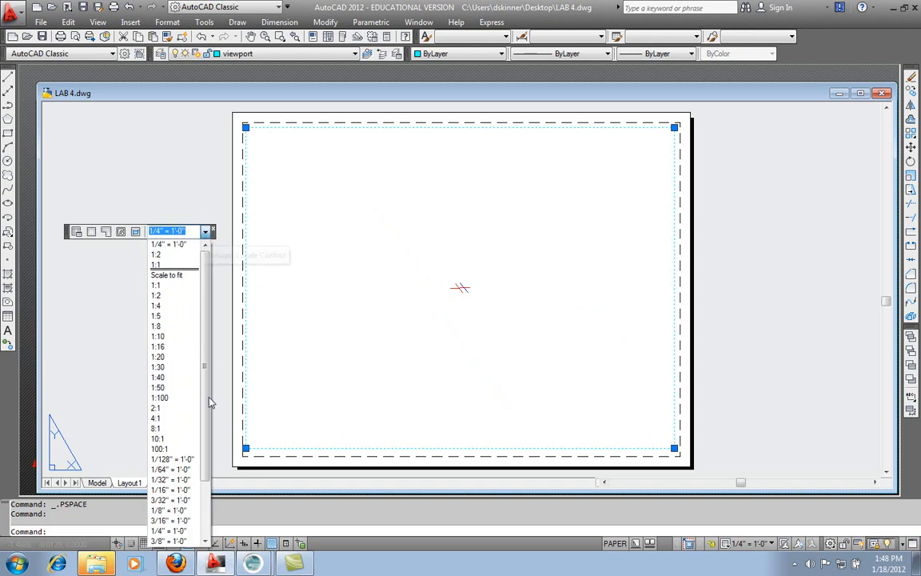
{"action": "left_click", "coordinate": [205, 541]}
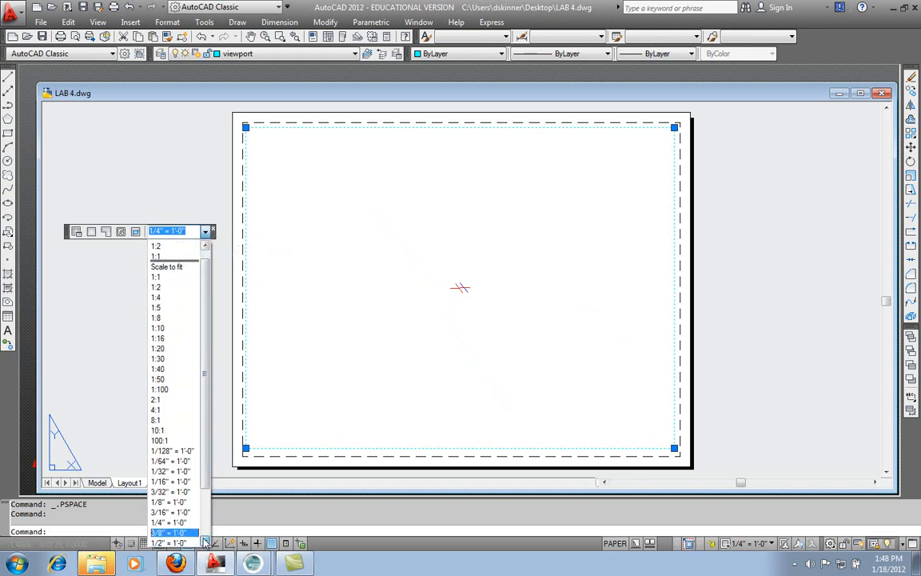
{"action": "left_click", "coordinate": [184, 481]}
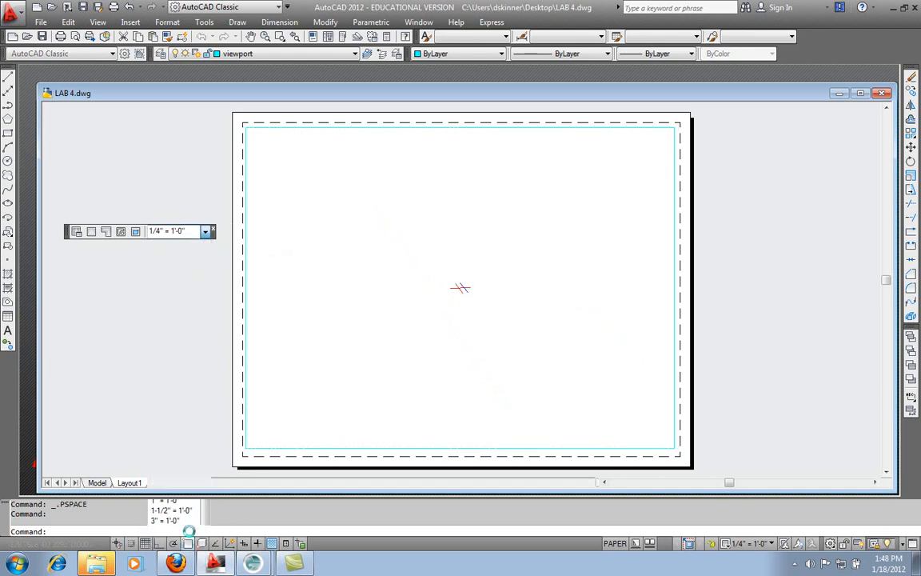
Step: Set the selected viewport's scale to 1:4
{"action": "left_click", "coordinate": [205, 231]}
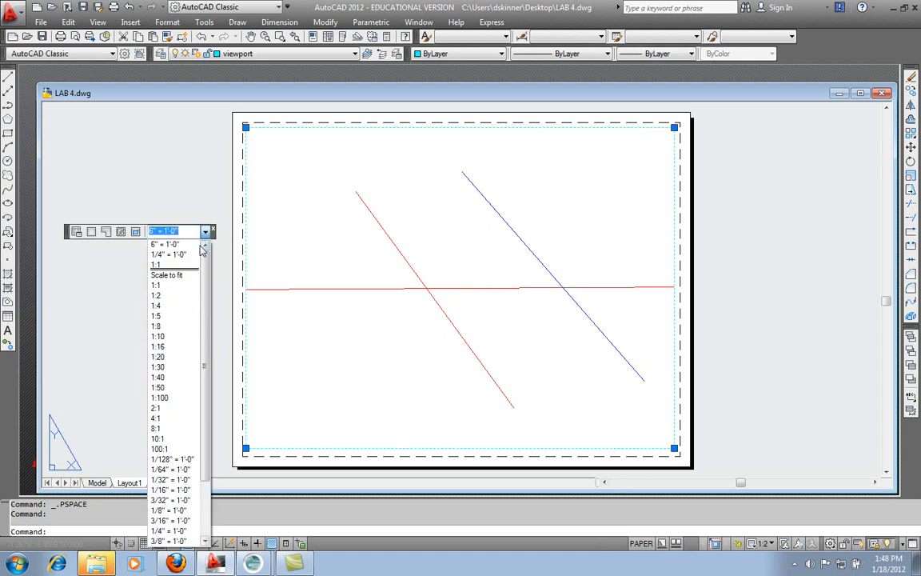
{"action": "left_click", "coordinate": [182, 306]}
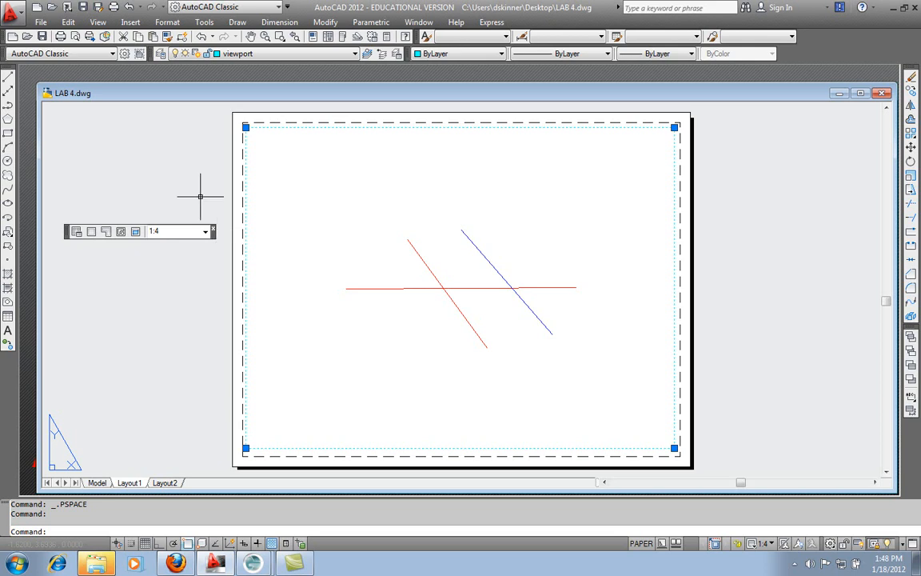
Step: Start plotting Layout1 and choose the HP Officejet 6000 E609a Series as the printer
{"action": "left_click", "coordinate": [41, 21]}
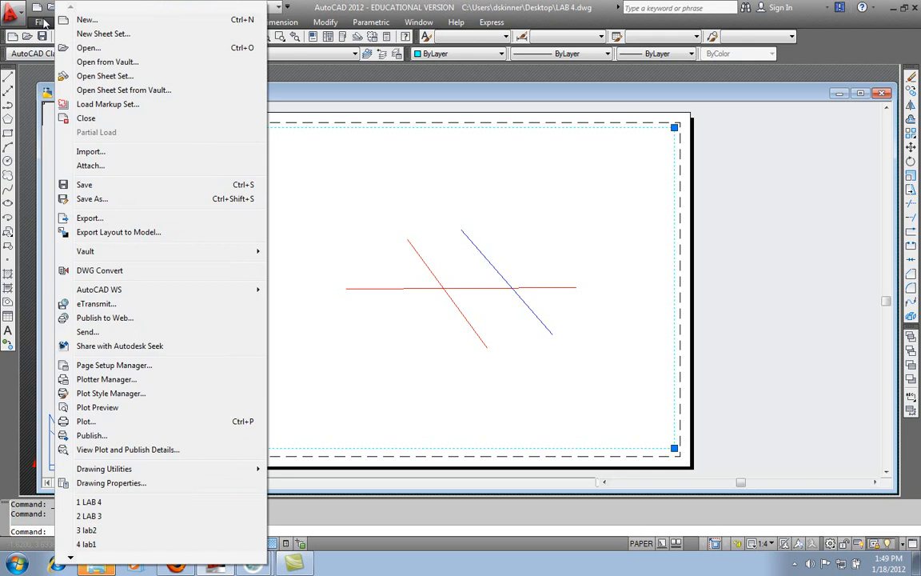
{"action": "left_click", "coordinate": [120, 424]}
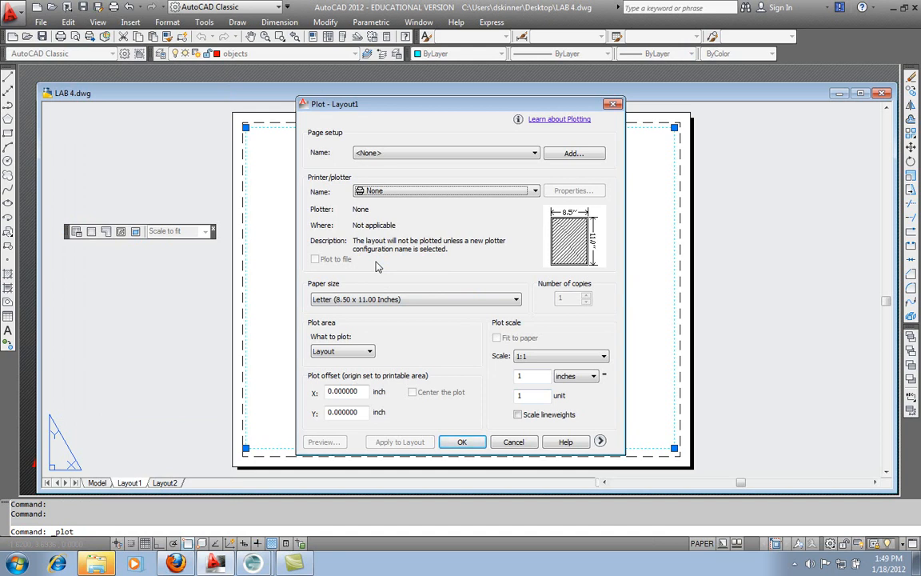
{"action": "left_click", "coordinate": [535, 192]}
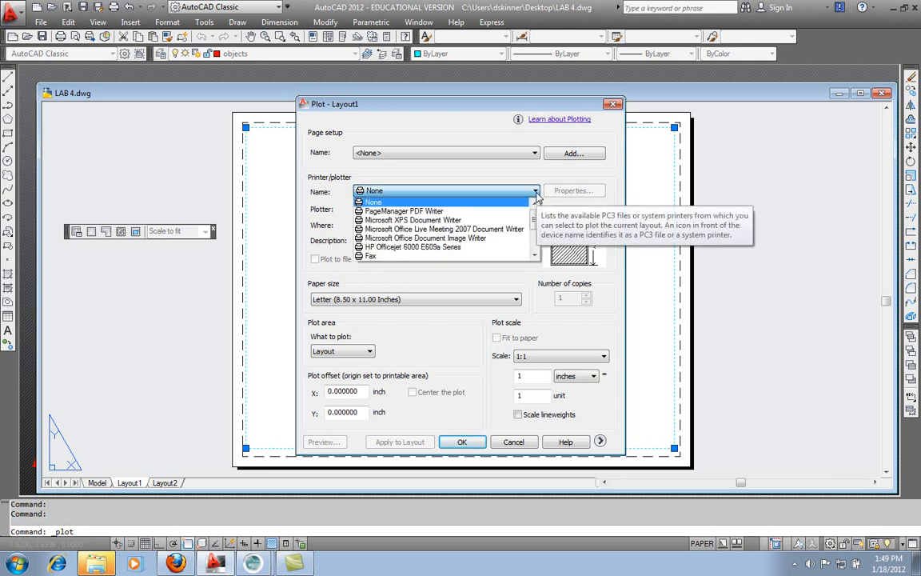
{"action": "left_click", "coordinate": [485, 250]}
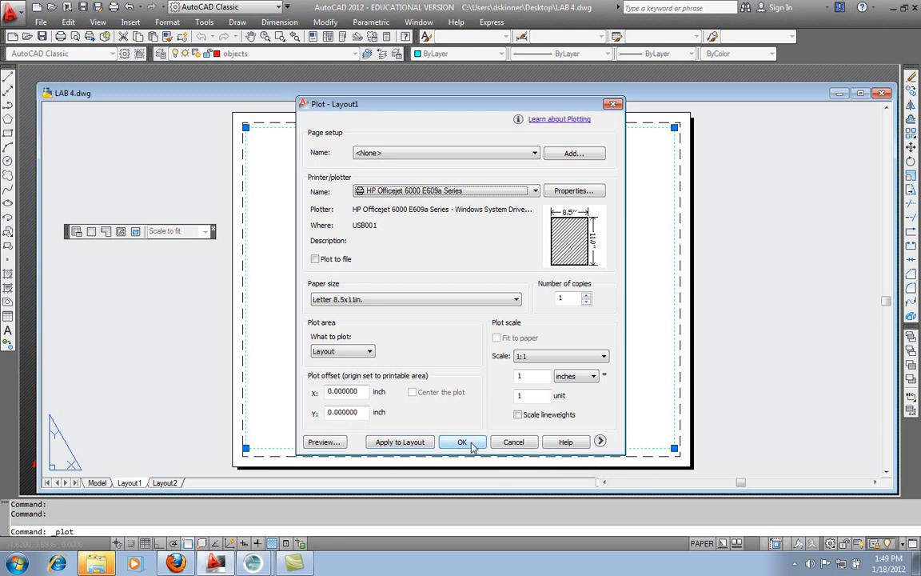
Step: Preview the Layout1 plot, apply the plot settings to the layout, and leave the Plot dialog without printing
{"action": "left_click", "coordinate": [322, 444]}
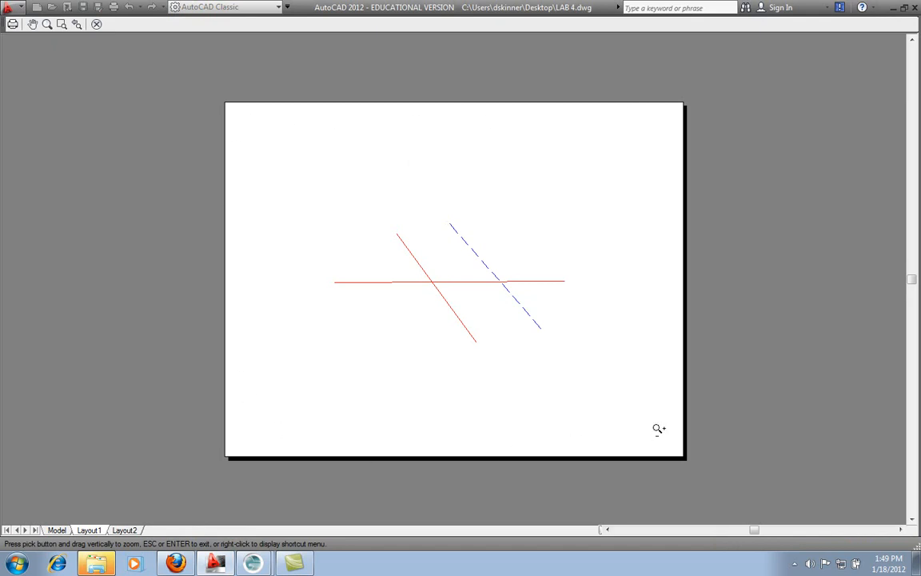
{"action": "right_click", "coordinate": [303, 336]}
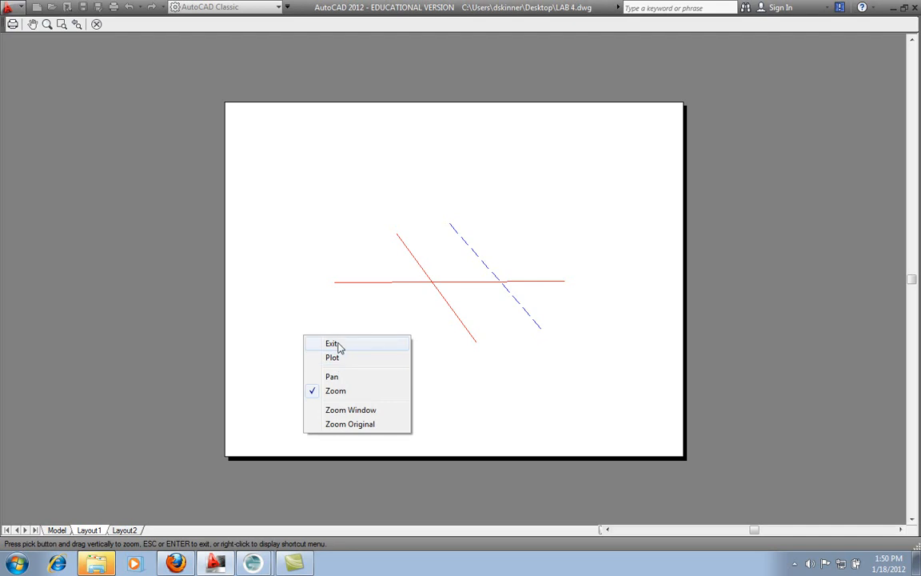
{"action": "left_click", "coordinate": [333, 344]}
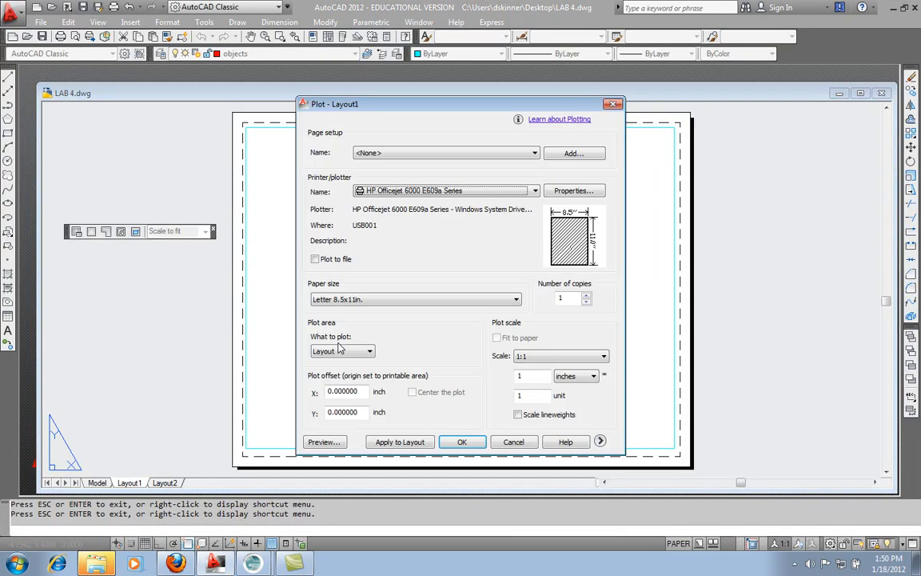
{"action": "left_click", "coordinate": [412, 445]}
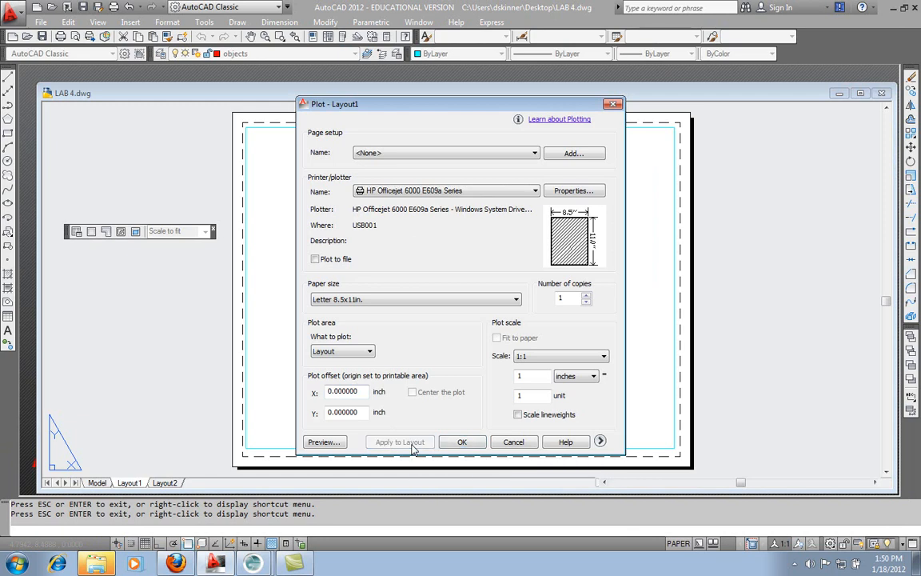
{"action": "left_click", "coordinate": [514, 443]}
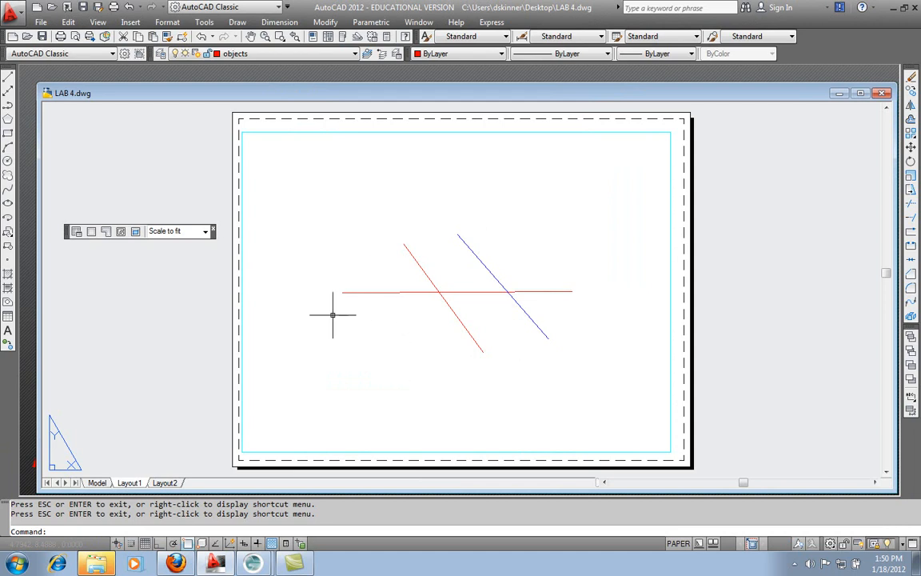
Step: Select Layout1's viewport frame and choose a larger viewport scale that enlarges the lines about four times
{"action": "left_click", "coordinate": [250, 259]}
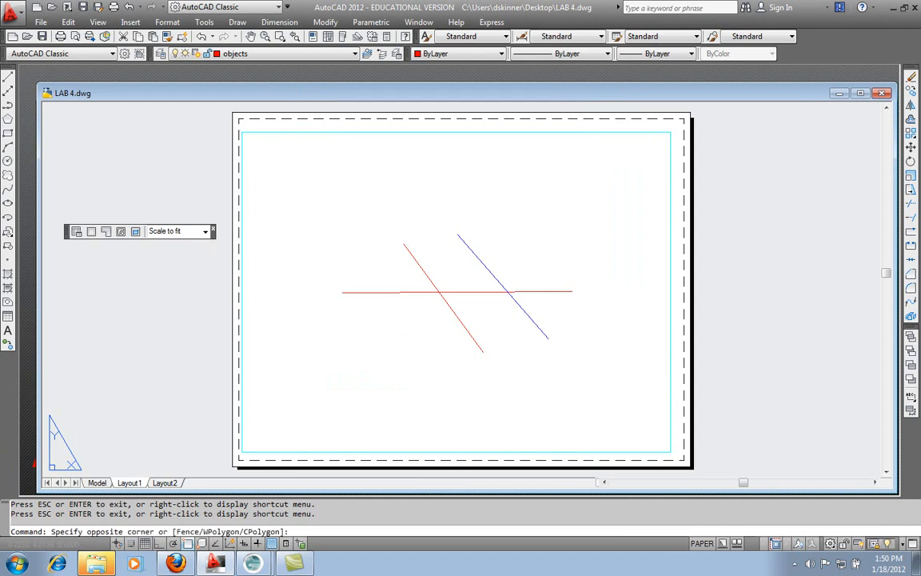
{"action": "left_click", "coordinate": [232, 278]}
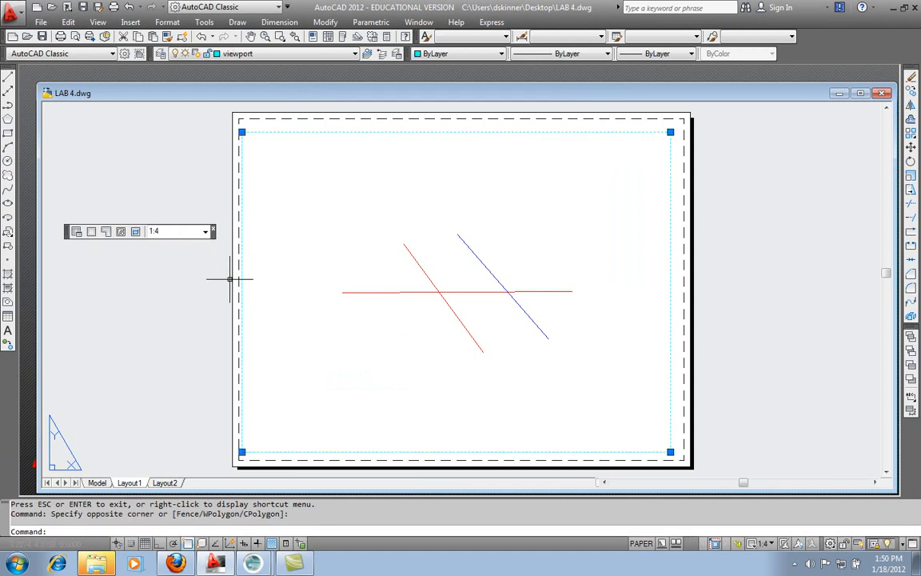
{"action": "left_click", "coordinate": [206, 232]}
{"action": "left_click", "coordinate": [177, 296]}
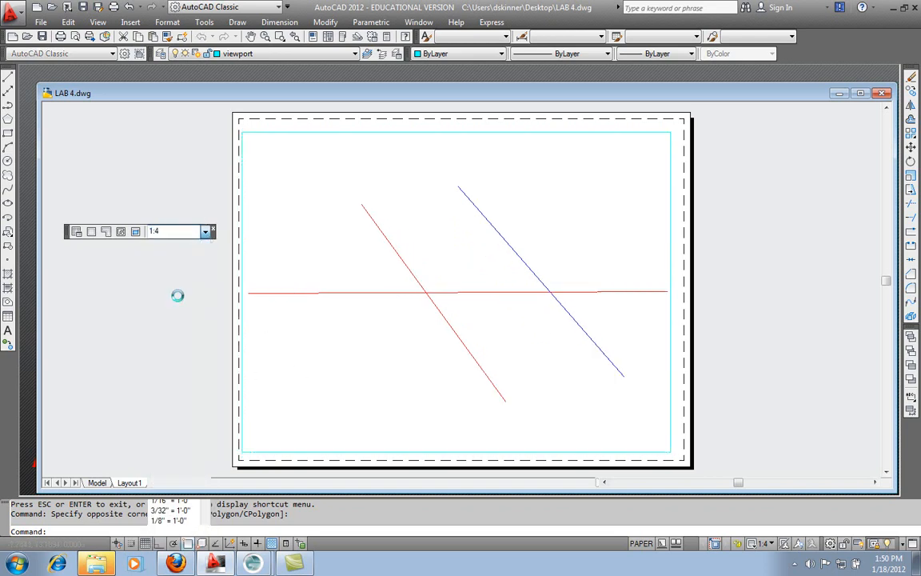
Step: Preview the plot of the rescaled Layout1, and look over the additional plot options, including plot style table and drawing orientation
{"action": "left_click", "coordinate": [40, 21]}
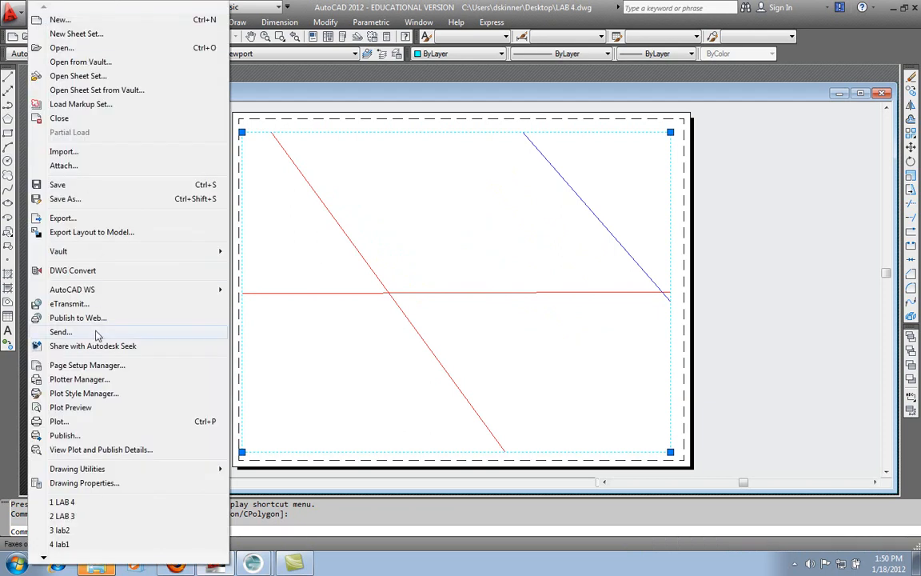
{"action": "left_click", "coordinate": [102, 423]}
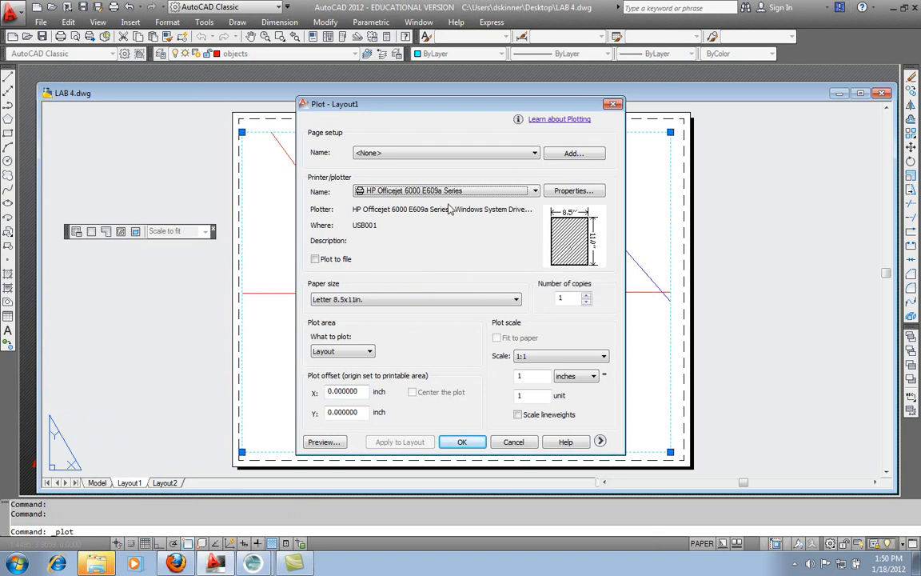
{"action": "left_click", "coordinate": [324, 445]}
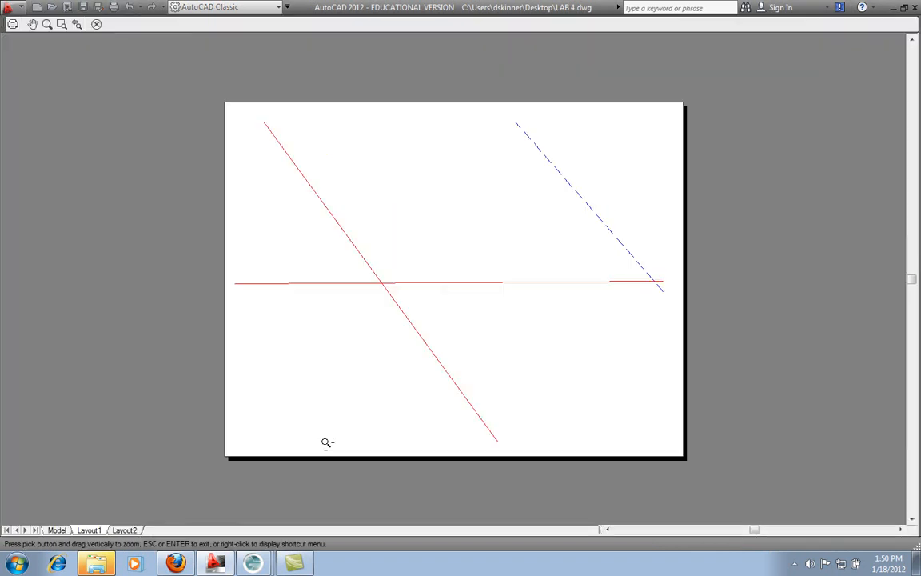
{"action": "right_click", "coordinate": [407, 290]}
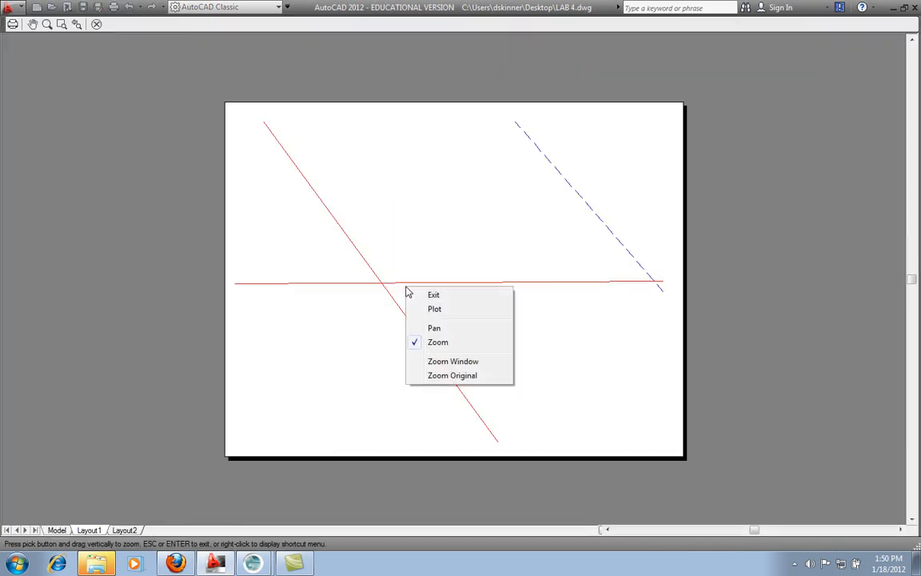
{"action": "left_click", "coordinate": [447, 295]}
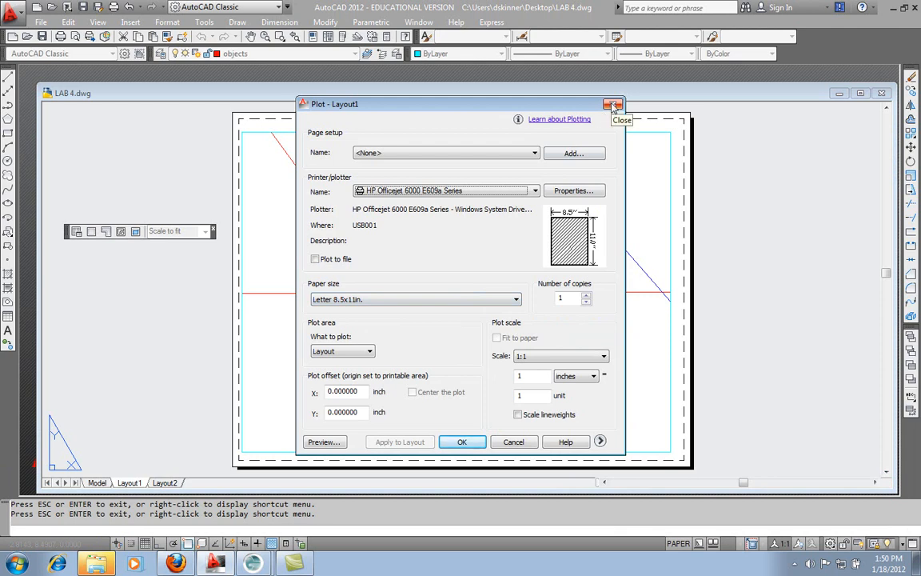
{"action": "left_click", "coordinate": [601, 443]}
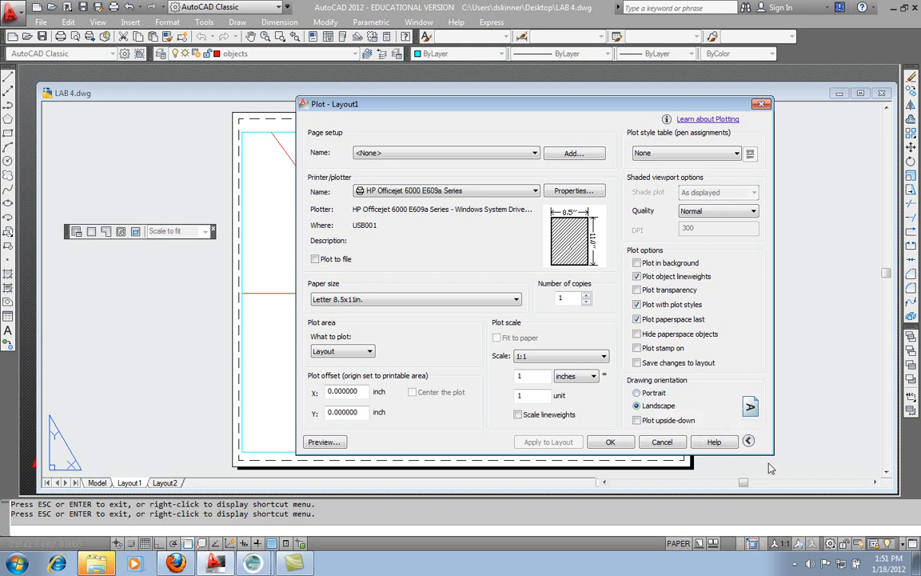
{"action": "left_click", "coordinate": [749, 442]}
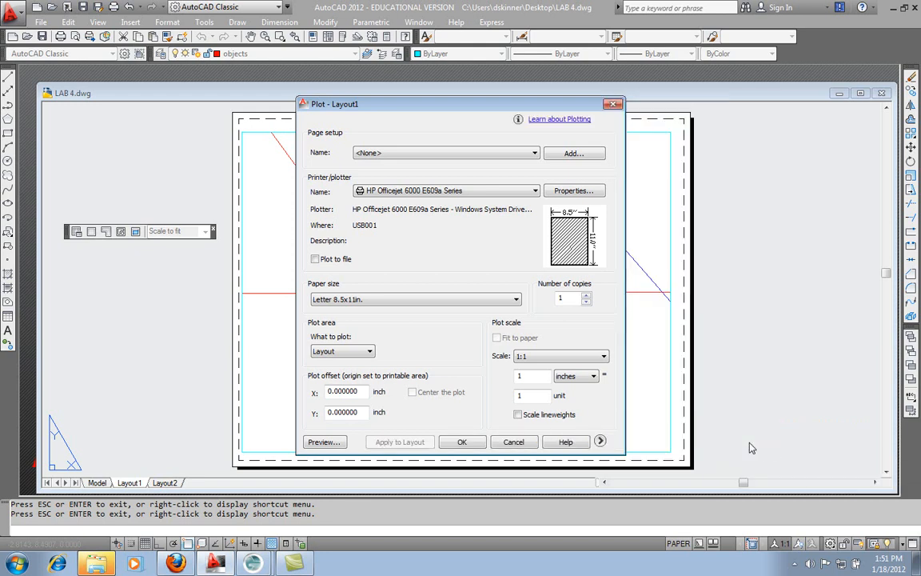